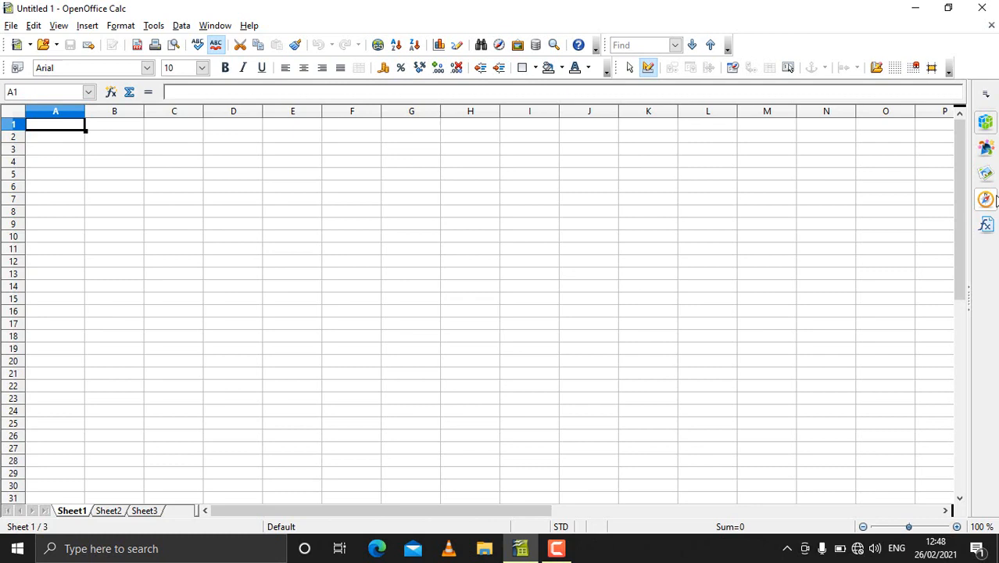
- Enter the word "welcome" in cell A1 and start recording a macro
text(welcome)
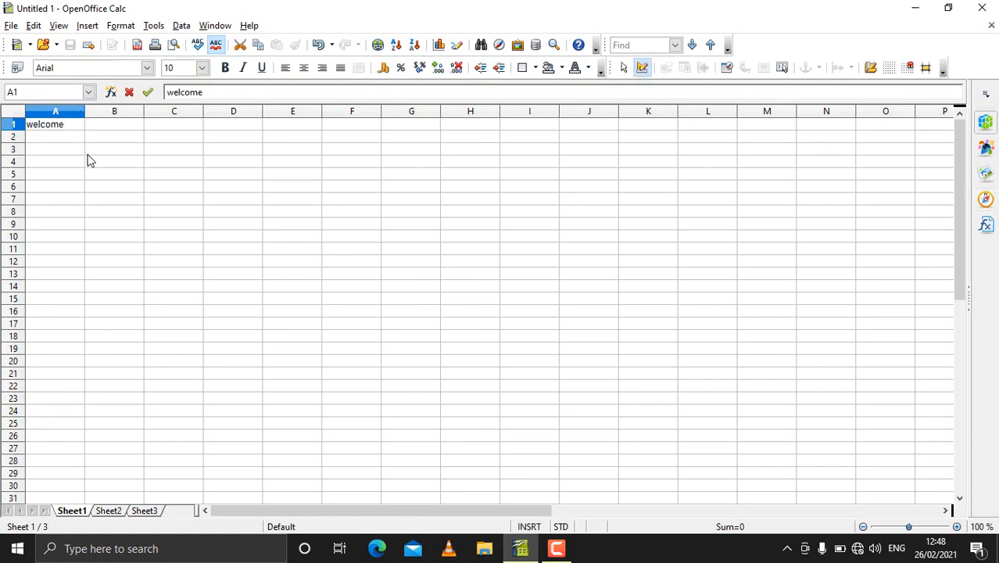
key(Return)
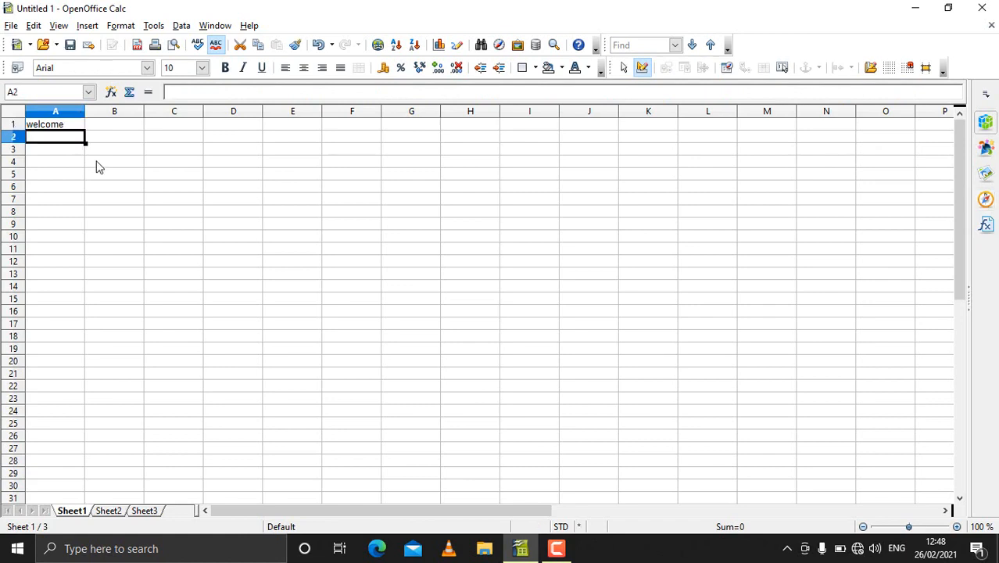
click(154, 26)
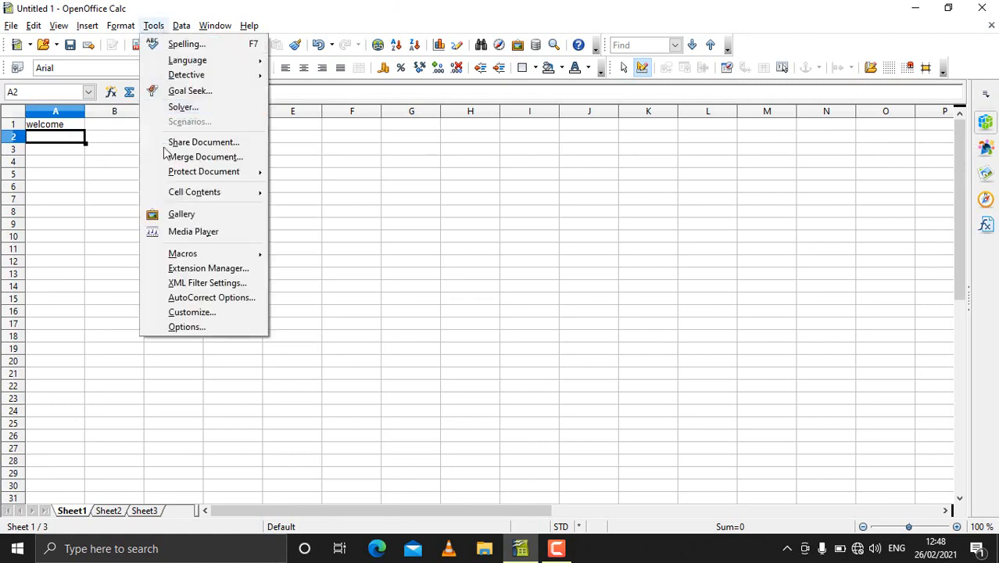
mouse_move(173, 258)
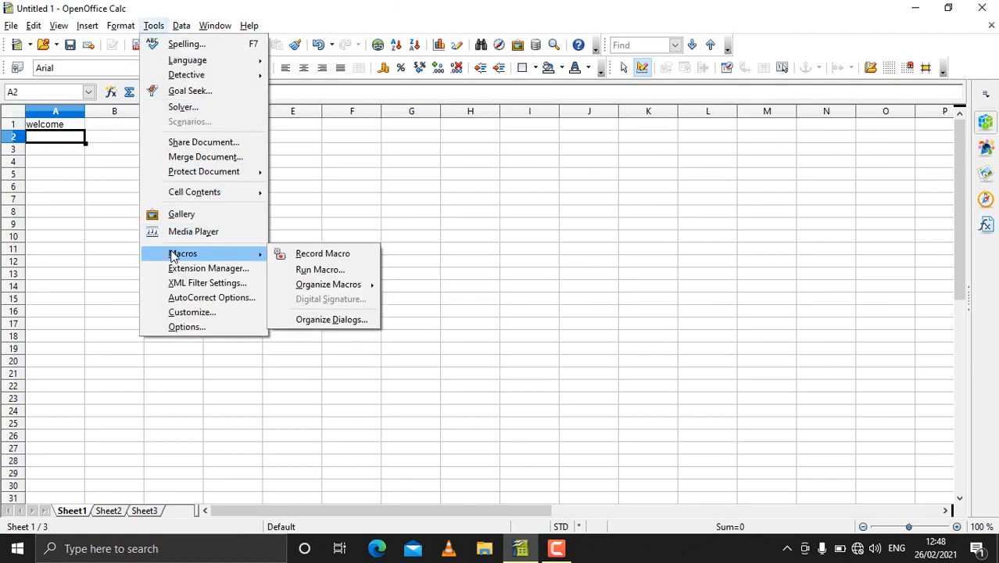
click(325, 254)
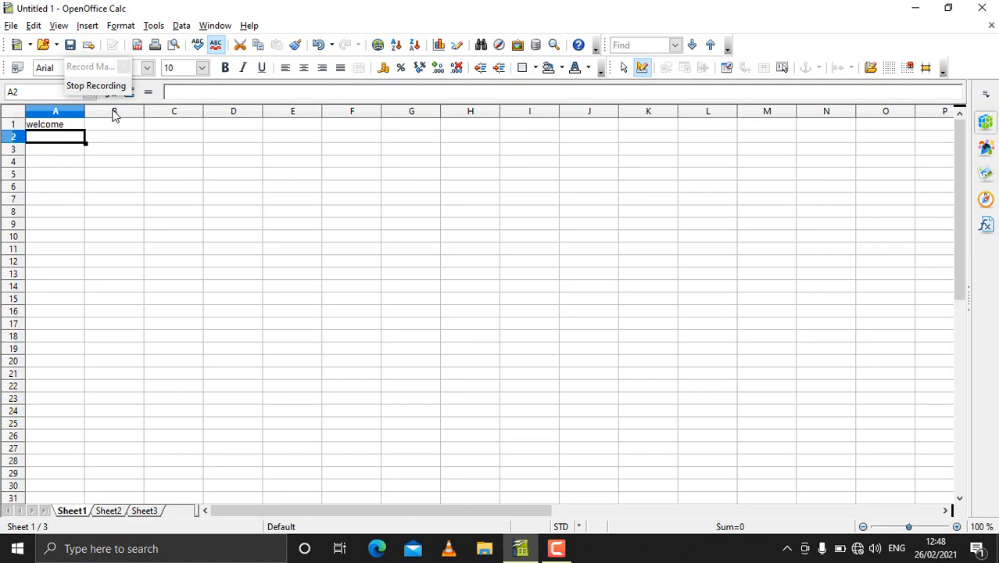
- Format the text in cell A1 as bold at size 15 and widen column A to fit it
click(73, 128)
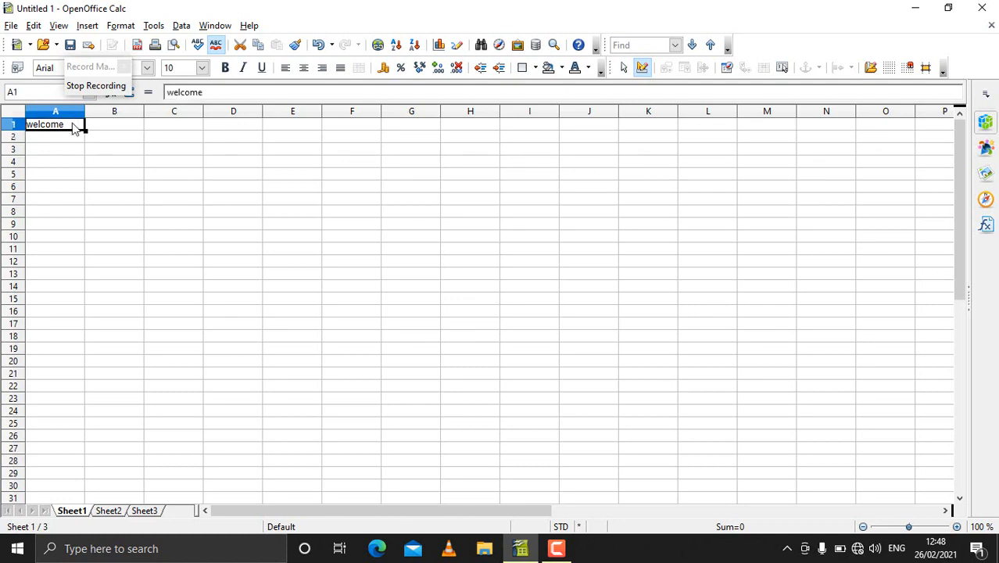
click(202, 69)
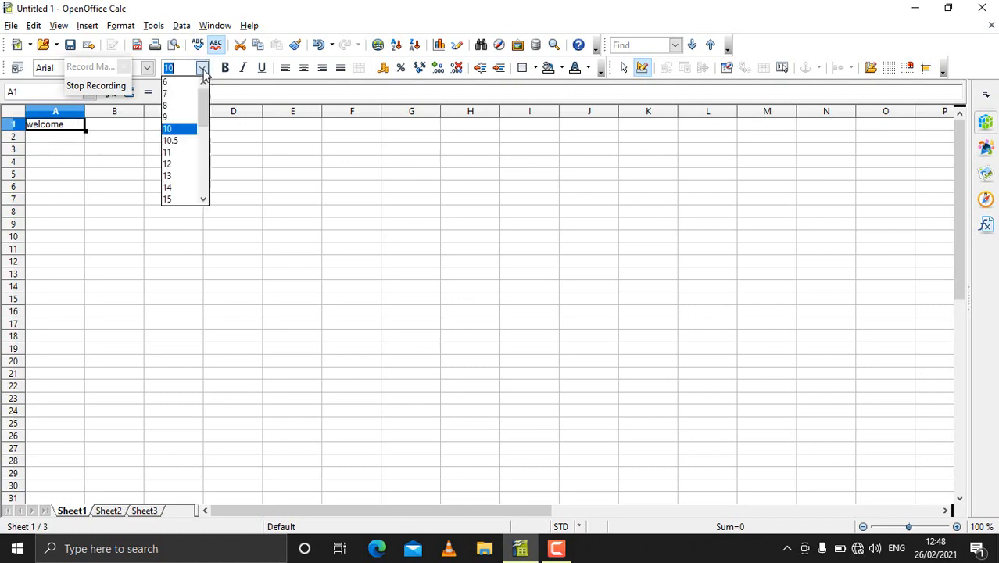
click(171, 202)
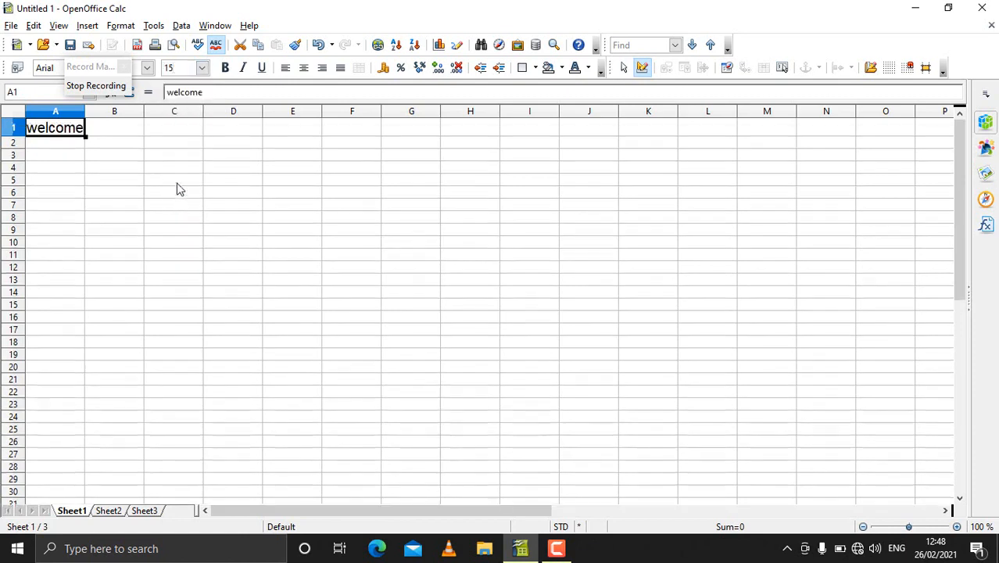
click(223, 74)
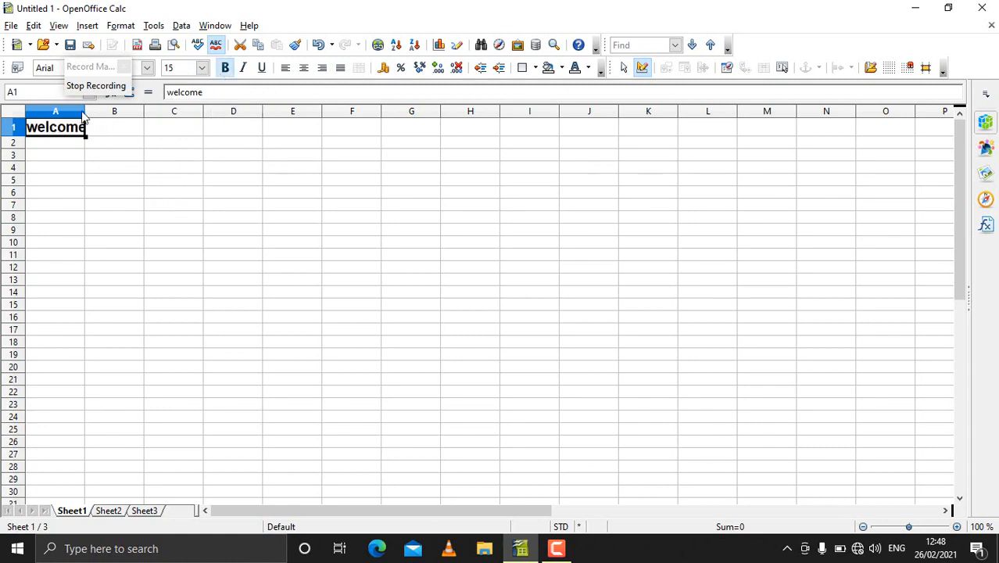
drag(84, 116, 100, 117)
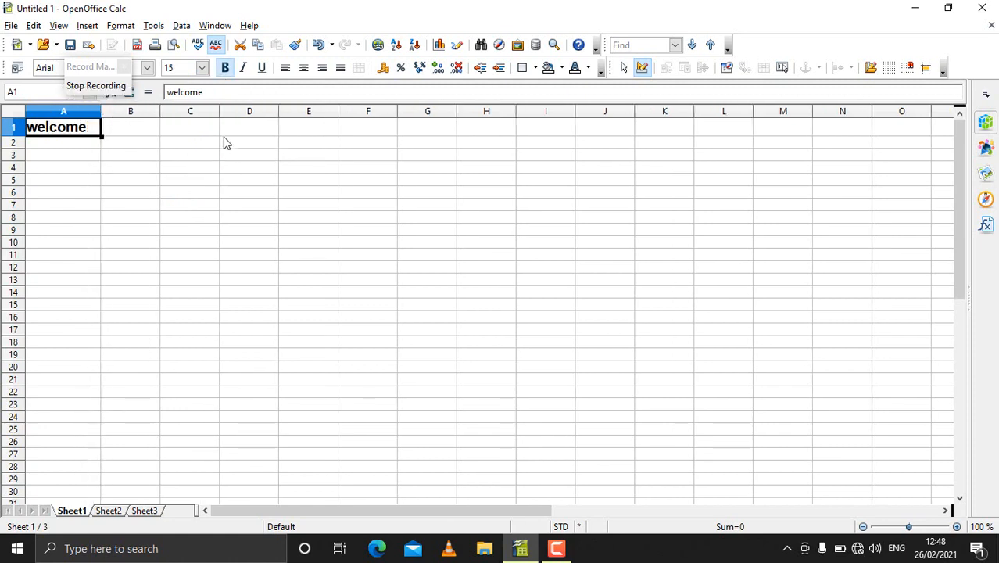
- Change the font of cell A1 to Bauhaus 93 and its font color to red
click(147, 68)
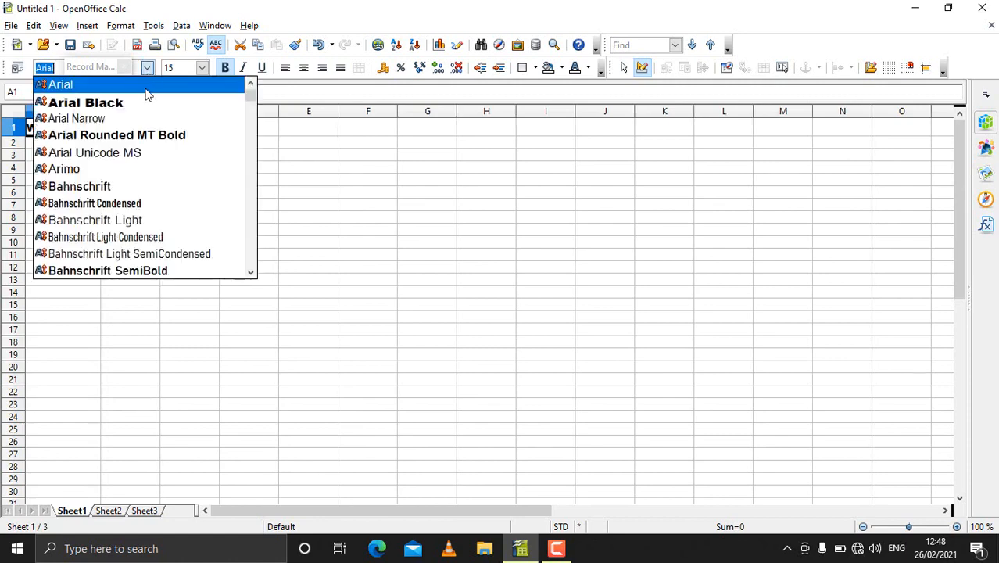
scroll(117, 195, down, 5)
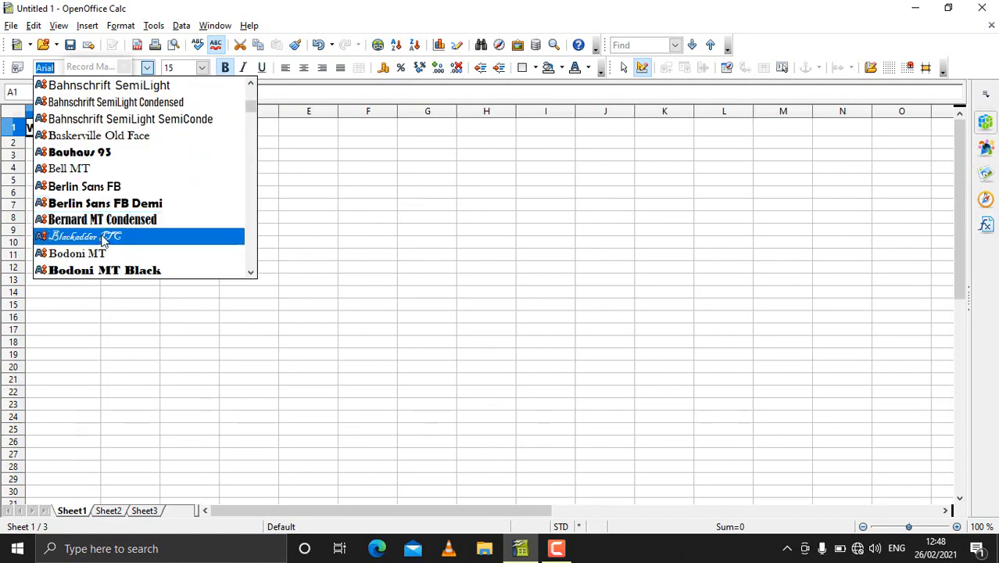
click(99, 157)
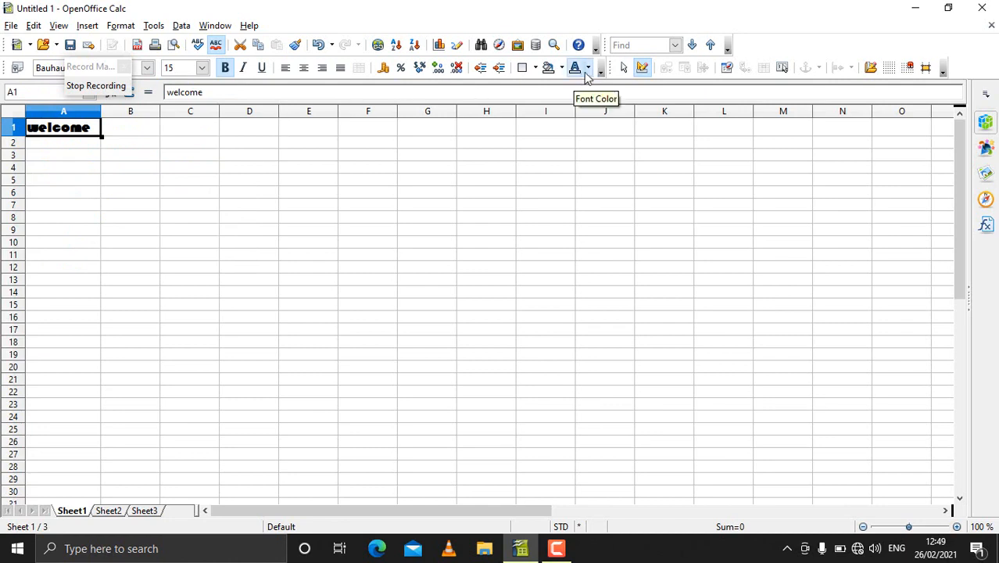
click(588, 68)
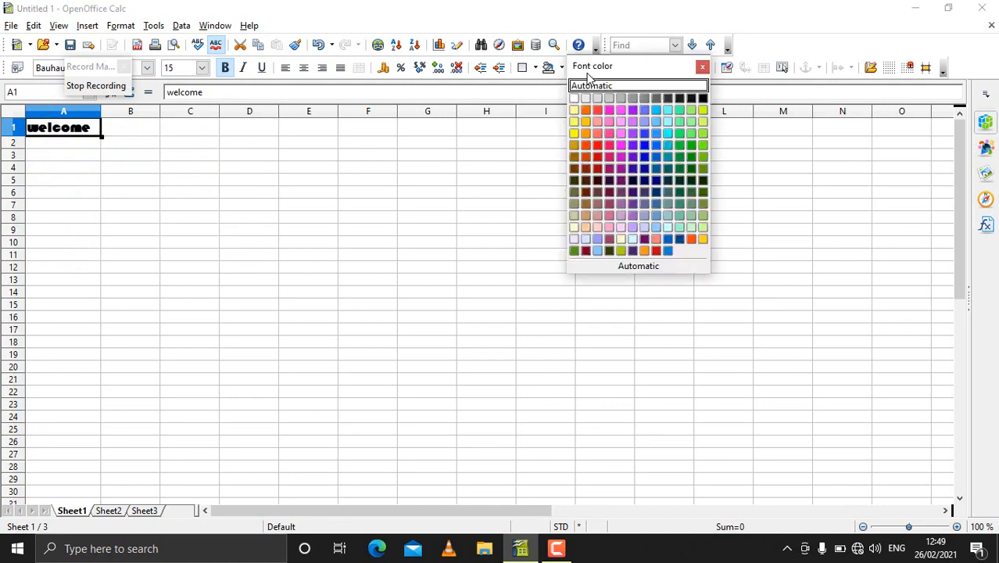
click(598, 158)
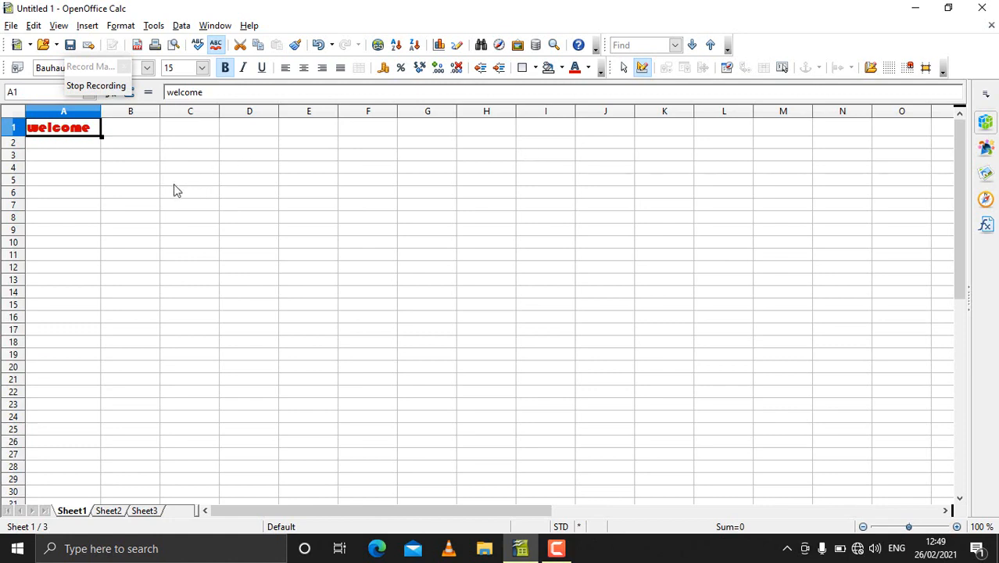
- Stop recording and save the macro as "formatred" in Module1 of the Standard library under My Macros
click(99, 88)
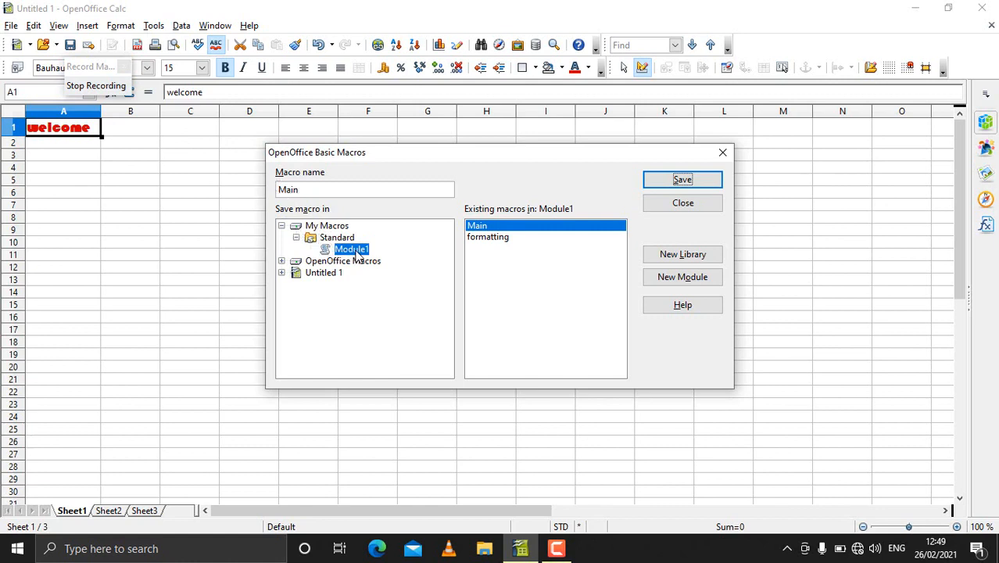
click(308, 190)
key(BackSpace)
key(BackSpace)
key(BackSpace)
key(BackSpace)
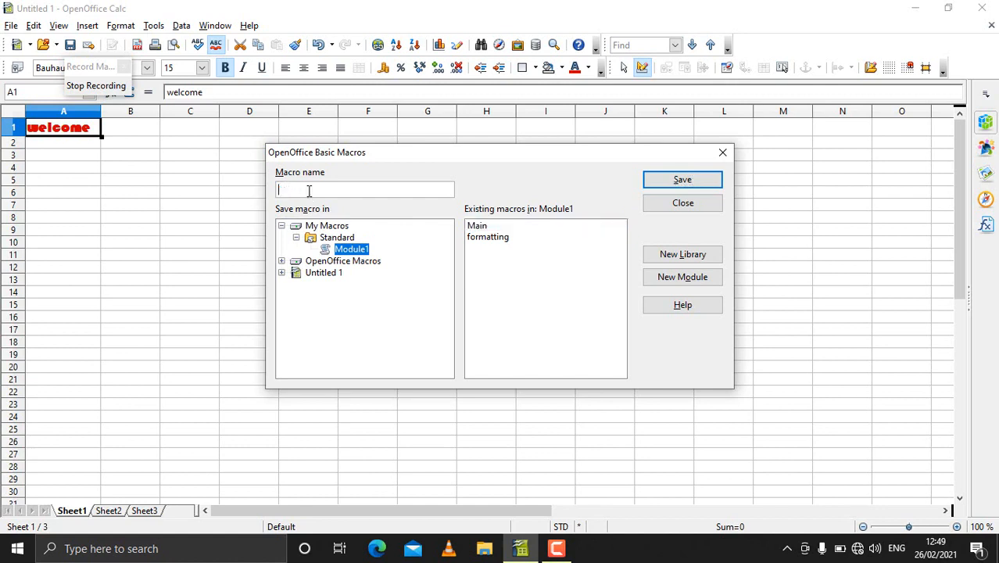
text(format)
text( ted)
click(677, 186)
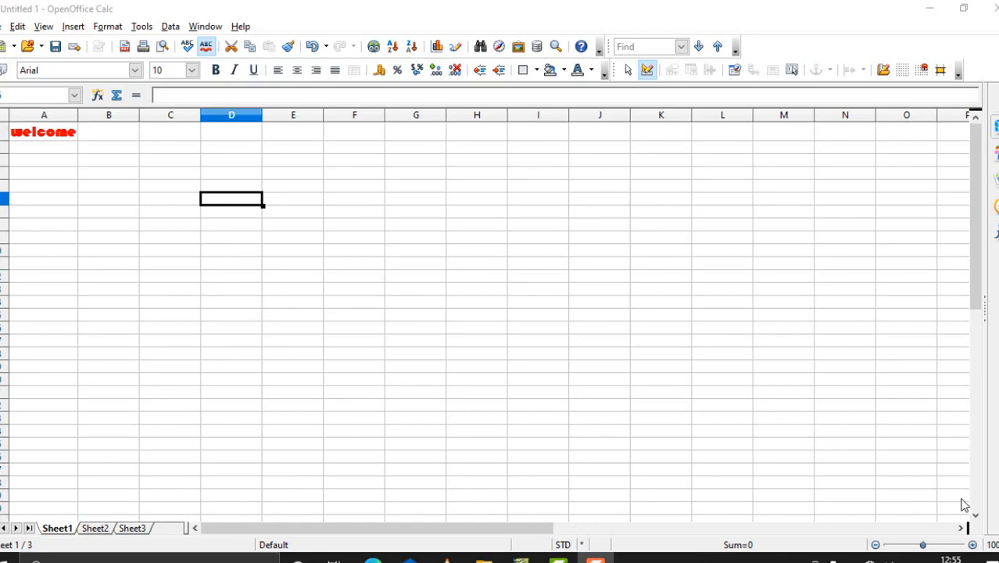
- Enter the word "computer" in cell D6
text(com)
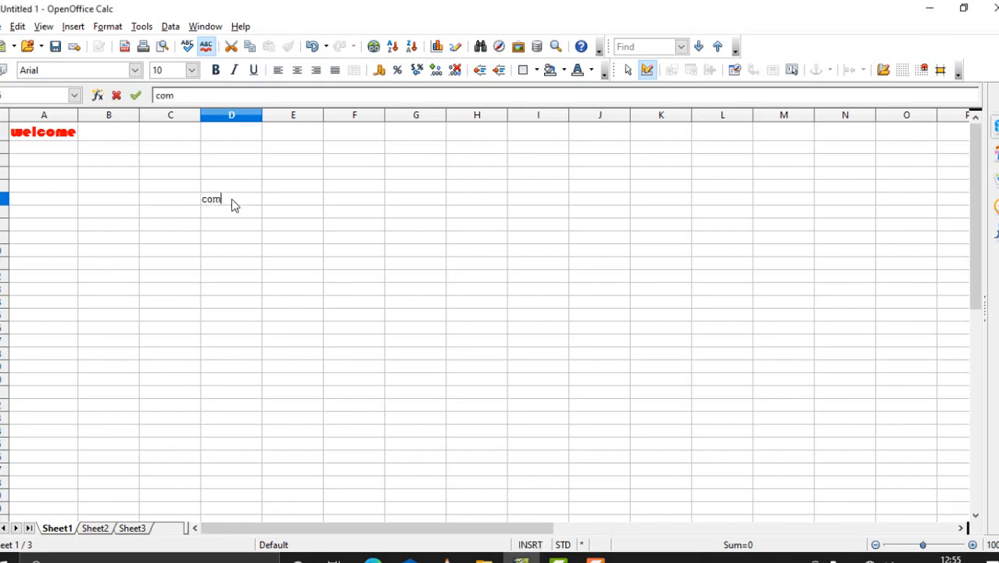
text(puter)
key(Return)
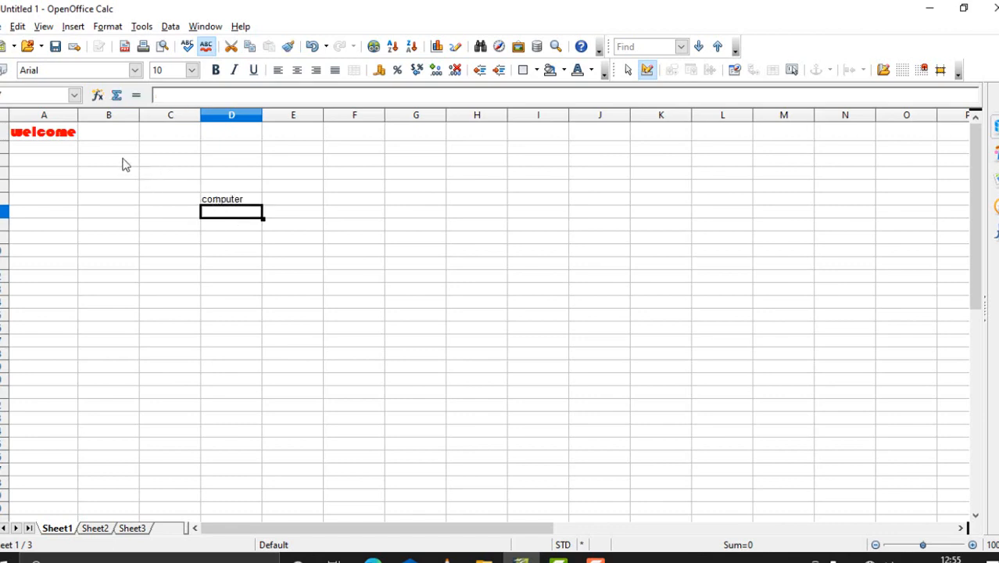
- Run the formatred macro from Module1 on the "computer" cell and fit column D's width to the text
click(206, 200)
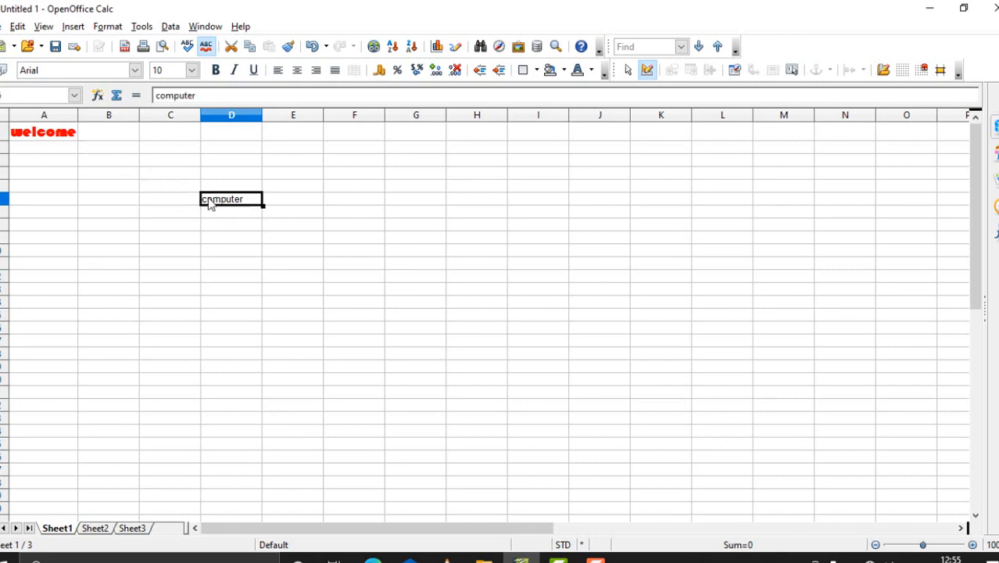
click(142, 25)
mouse_move(203, 262)
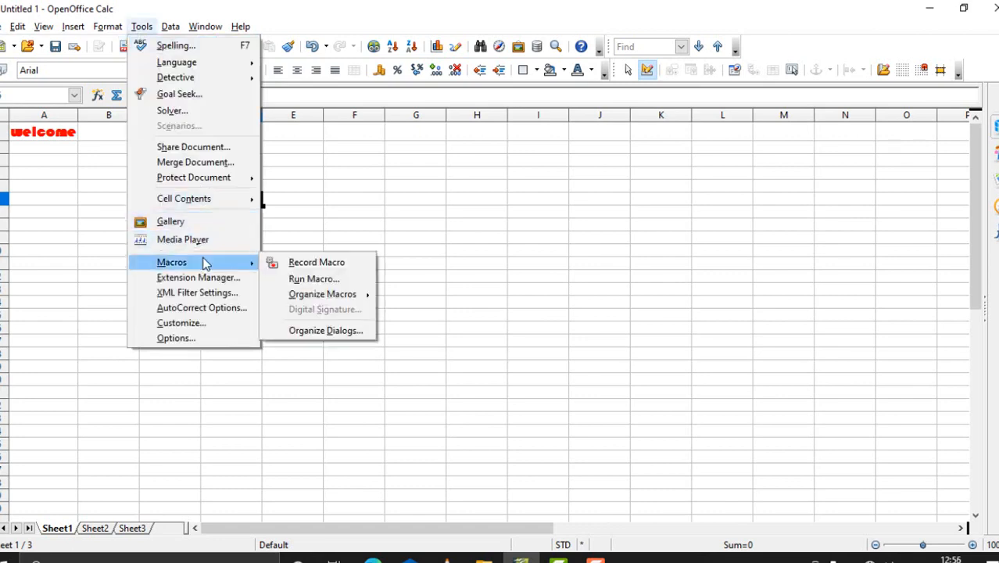
click(315, 280)
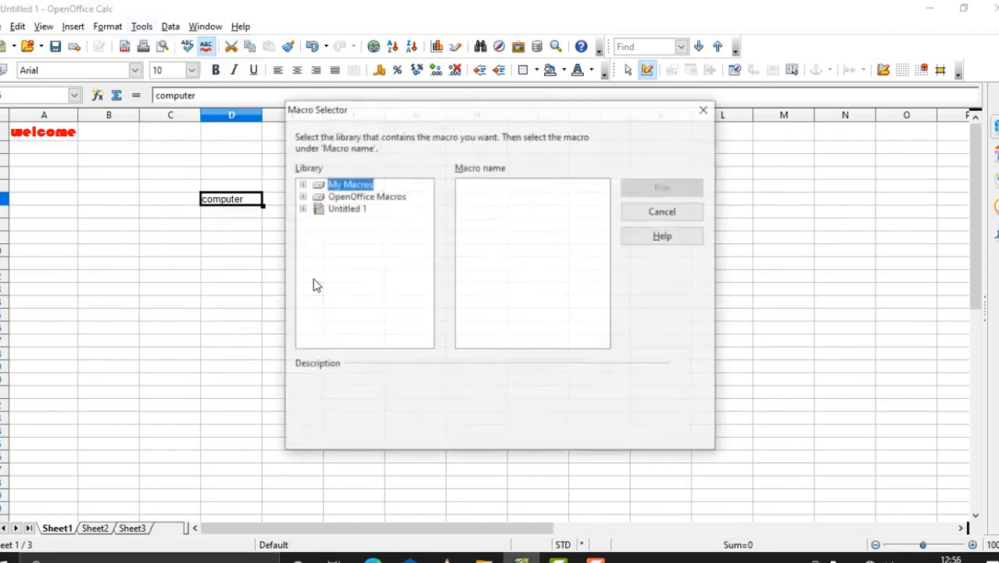
click(302, 184)
click(316, 197)
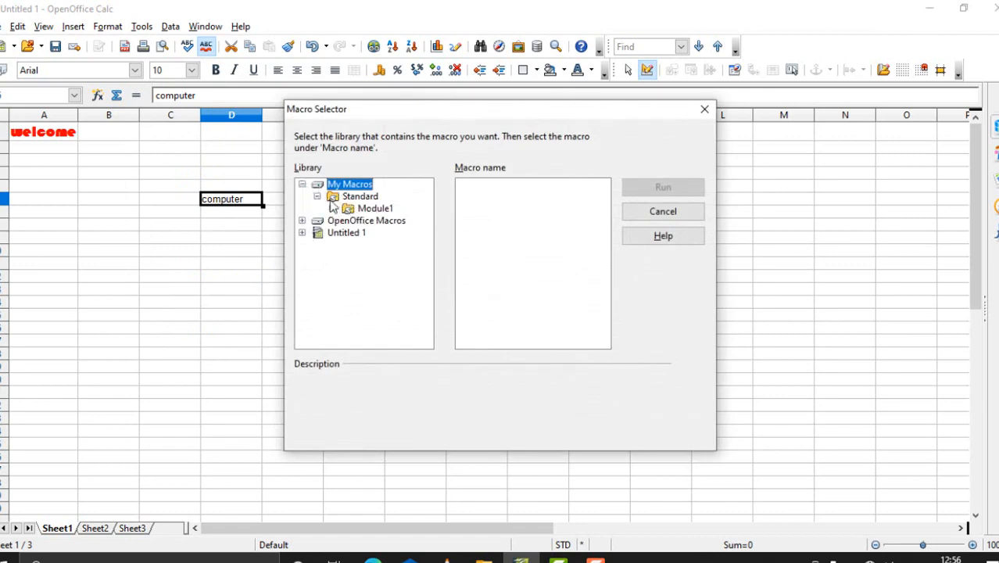
click(377, 209)
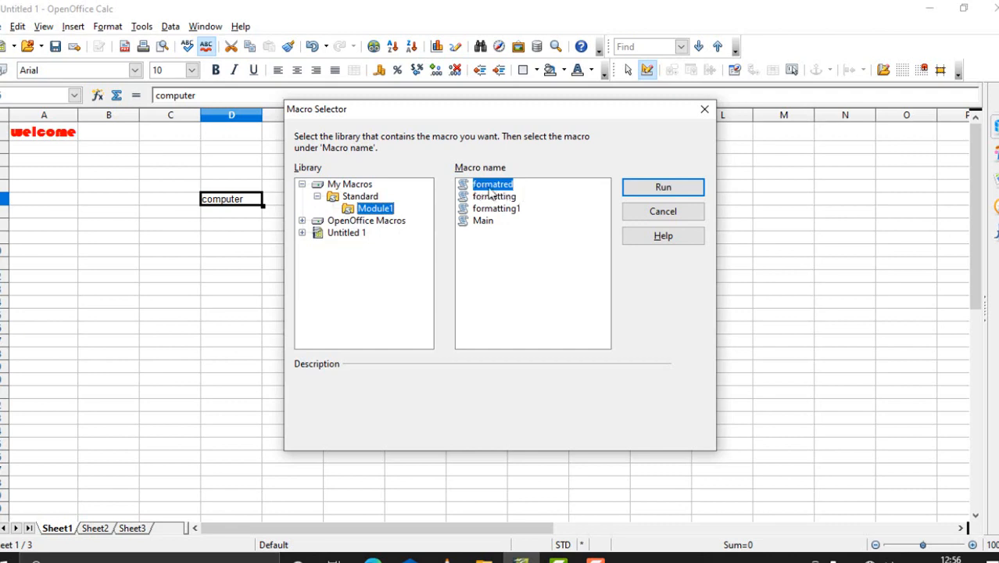
click(656, 192)
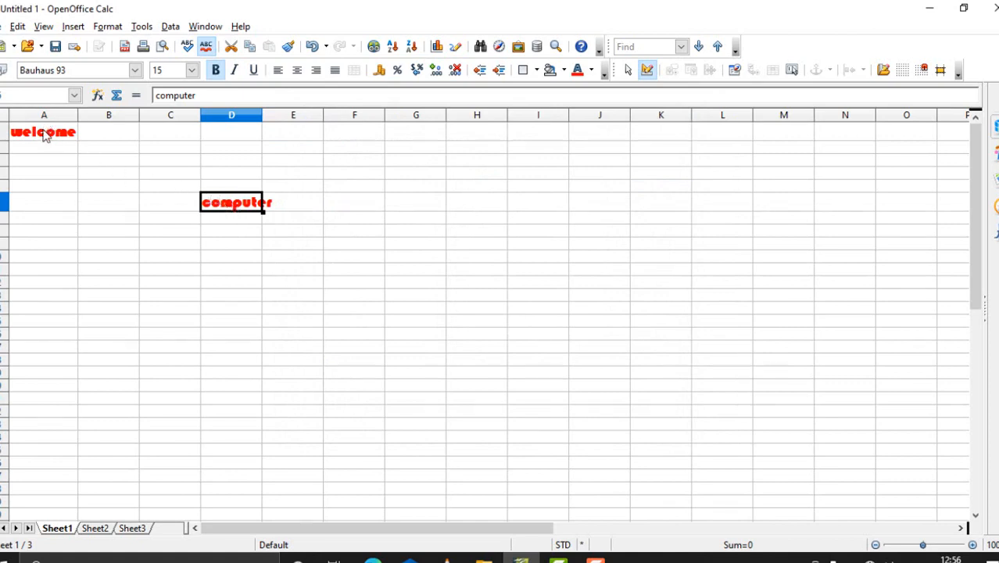
double_click(262, 115)
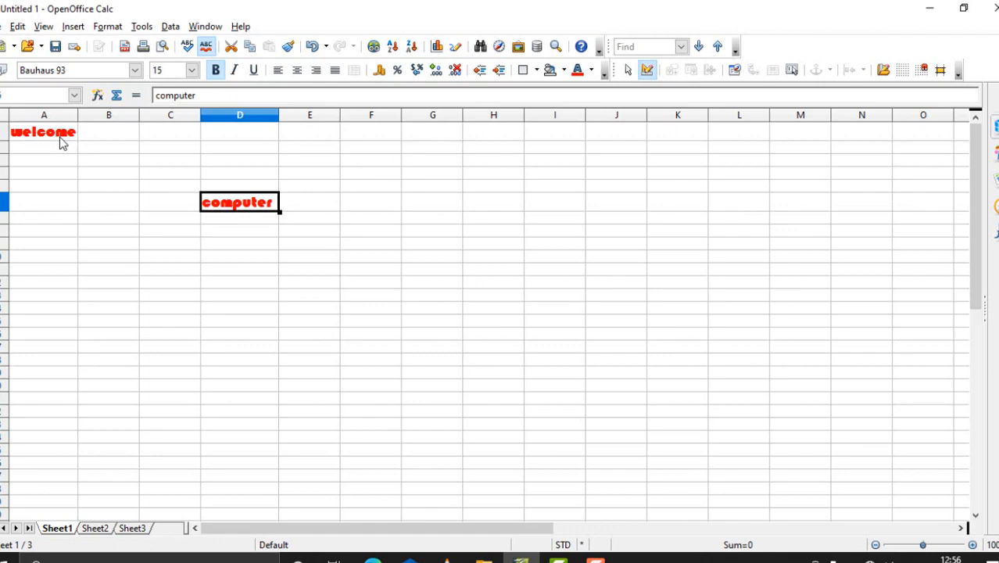
- Enter the word "boy" in cell F9
click(370, 243)
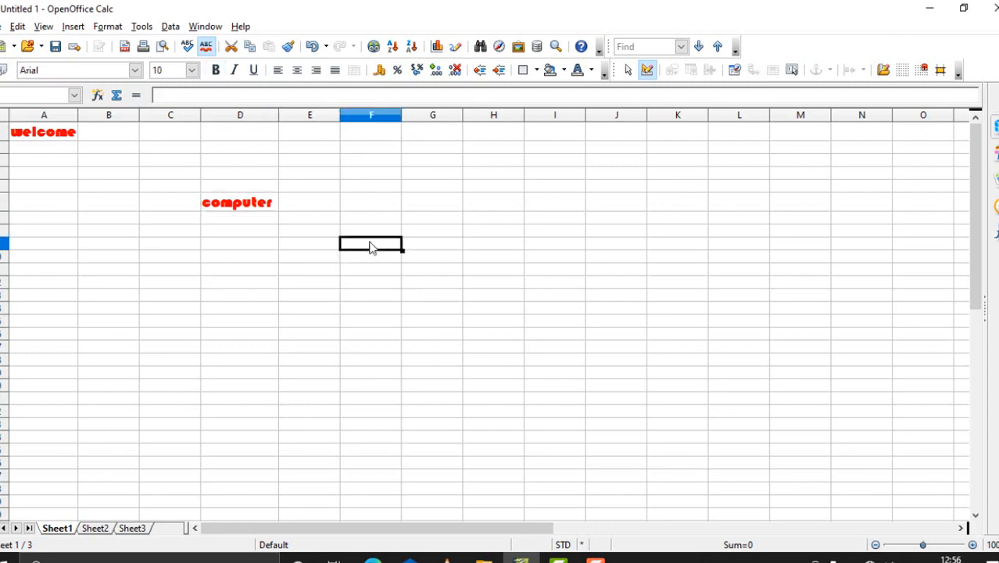
text(b)
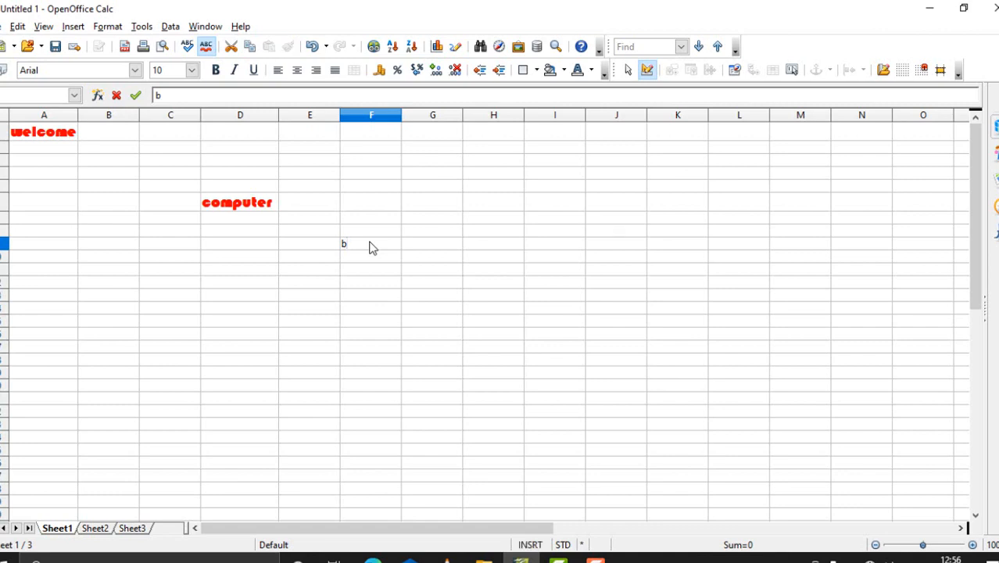
text(oy)
key(Return)
- Run the formatred macro from Module1 in My Macros on the "boy" cell
click(350, 246)
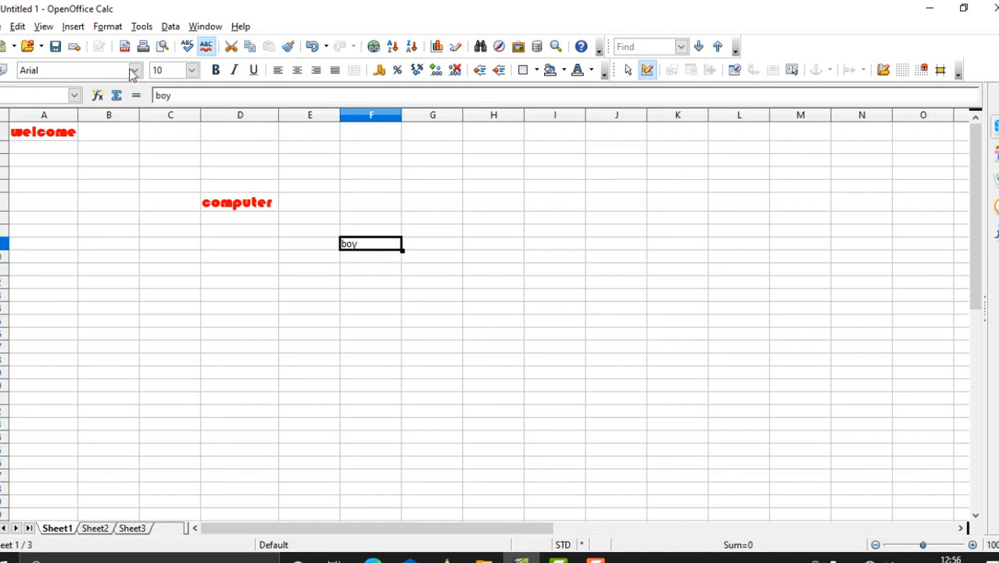
click(142, 26)
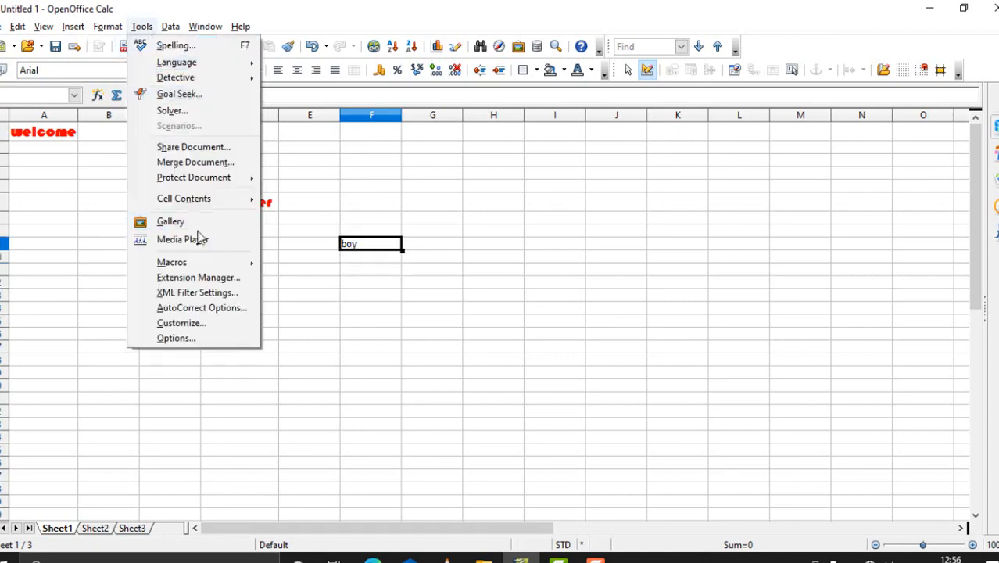
mouse_move(199, 265)
click(328, 279)
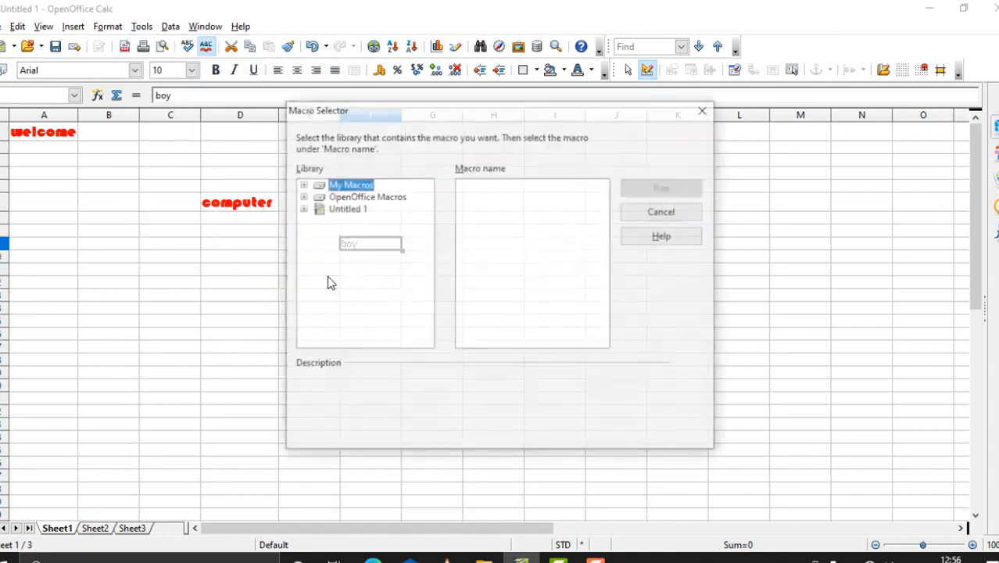
click(302, 185)
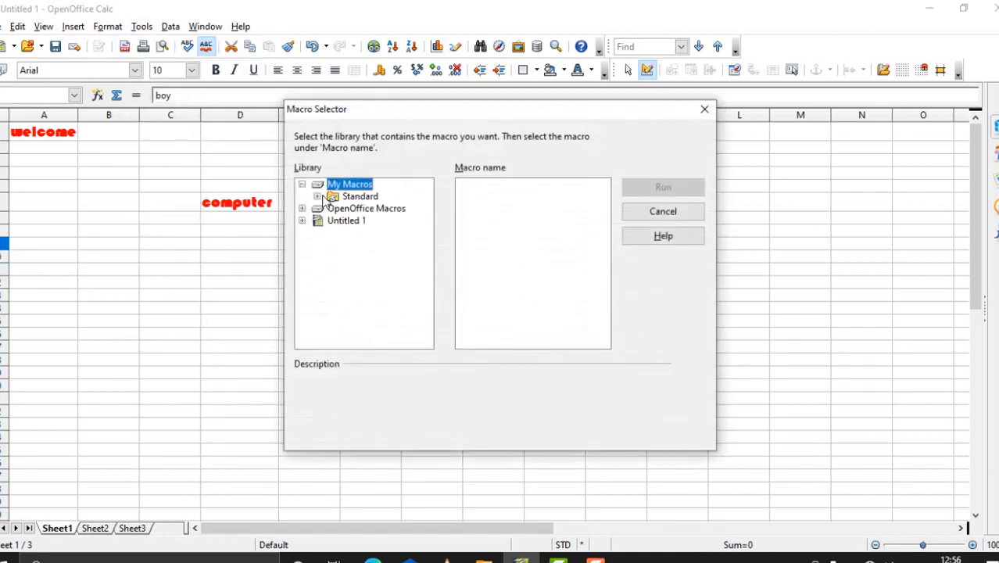
click(317, 197)
click(367, 210)
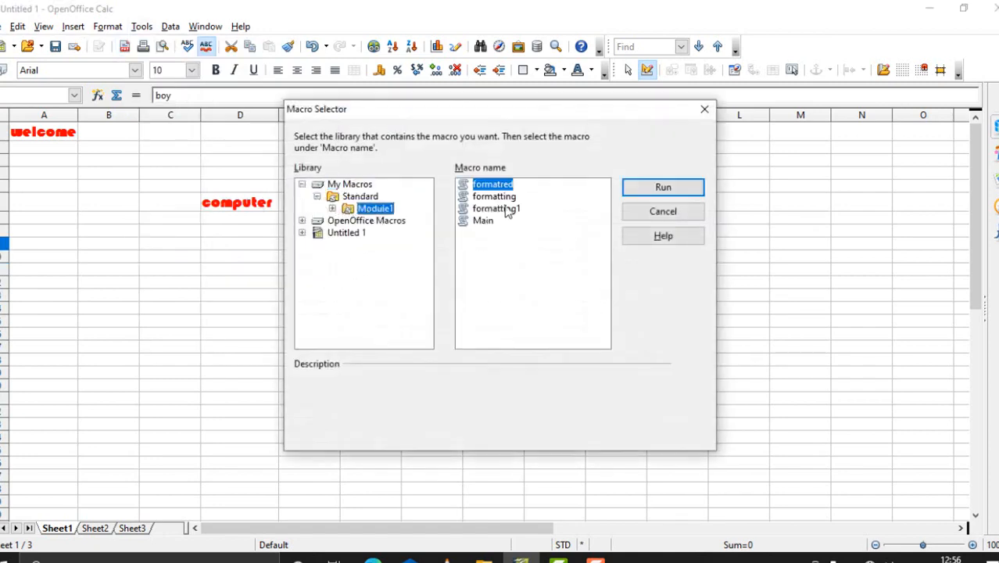
click(677, 191)
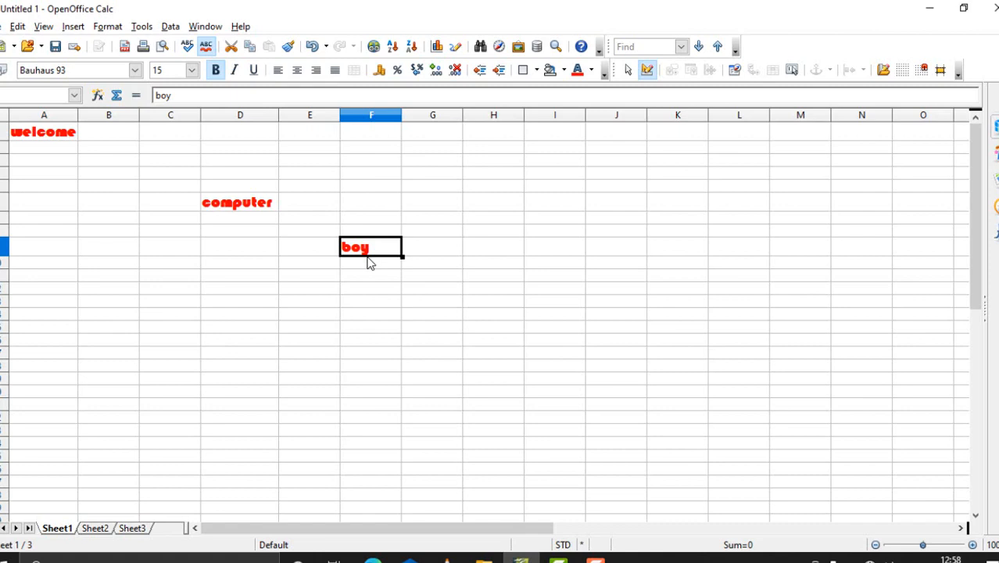
- Open the code of the formatred macro in Module1 of My Macros for editing in the OpenOffice Basic macro organizer
click(142, 26)
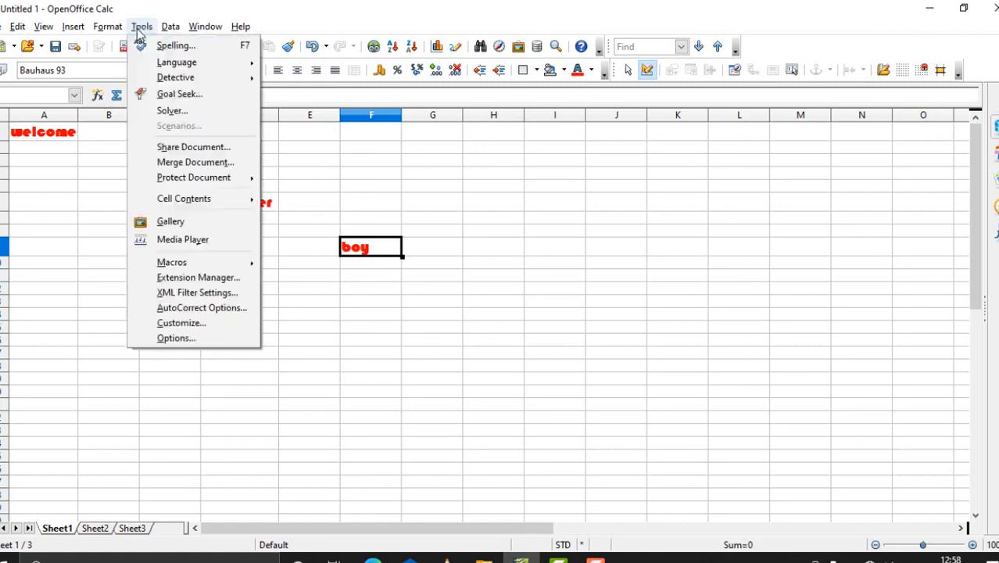
mouse_move(191, 264)
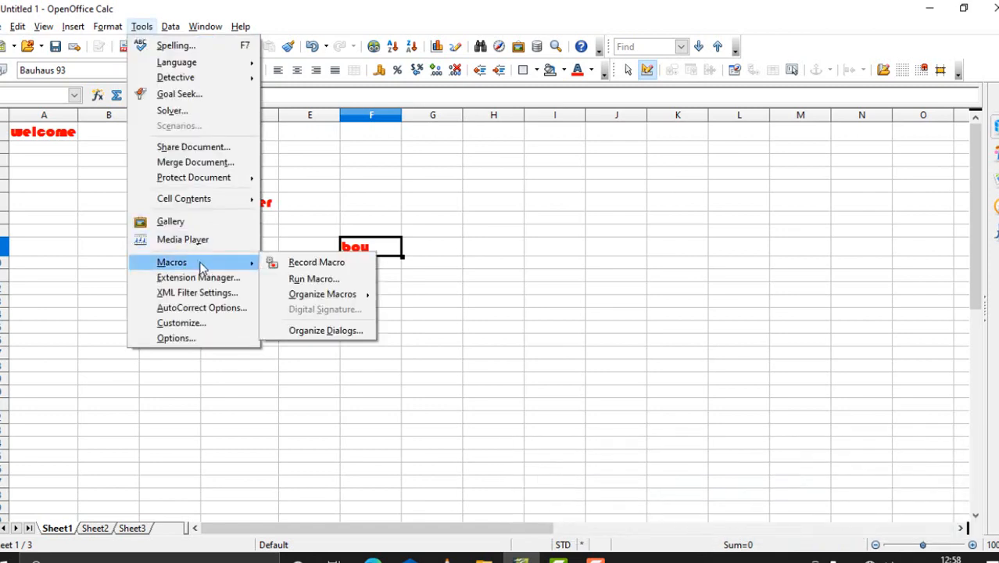
mouse_move(312, 301)
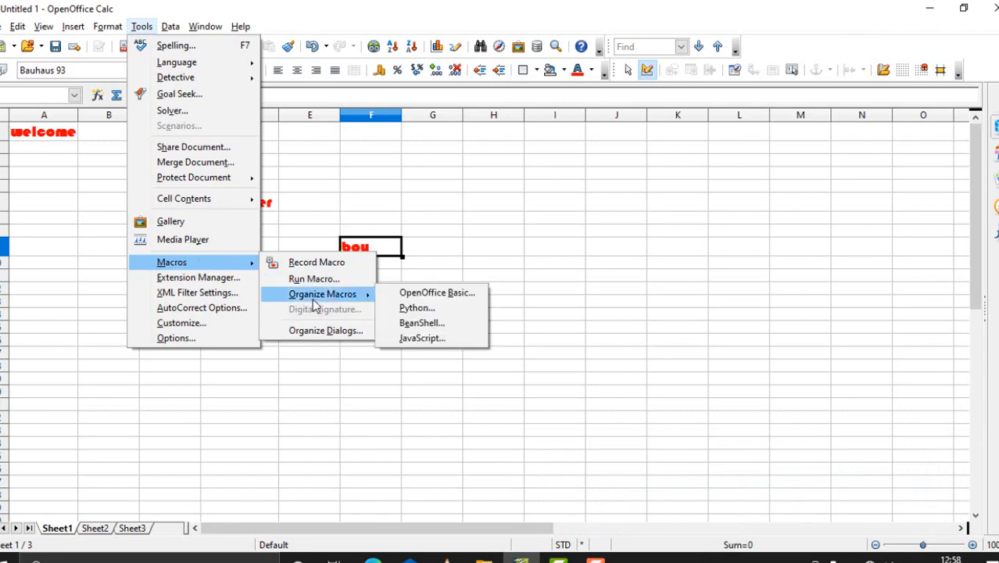
click(451, 301)
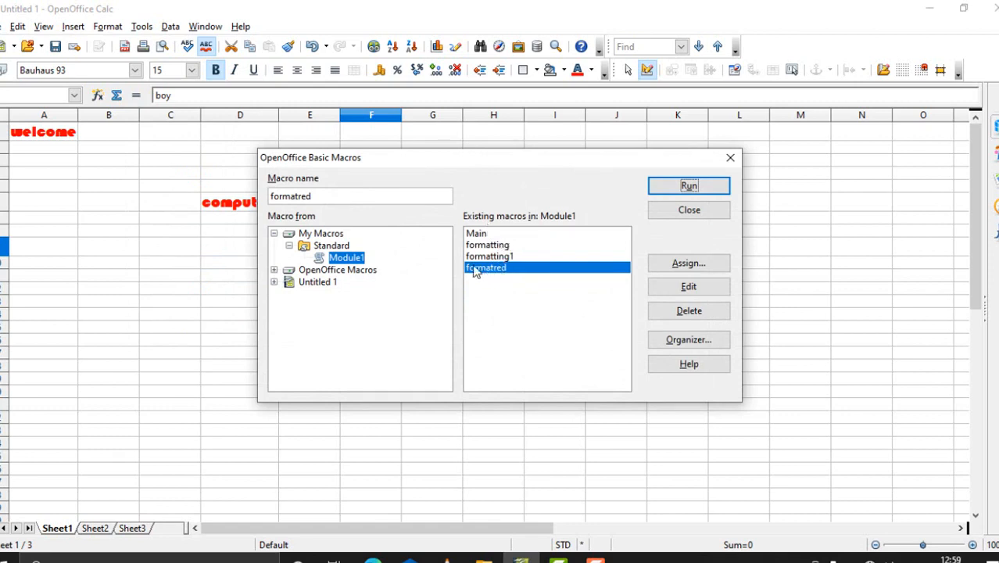
click(669, 289)
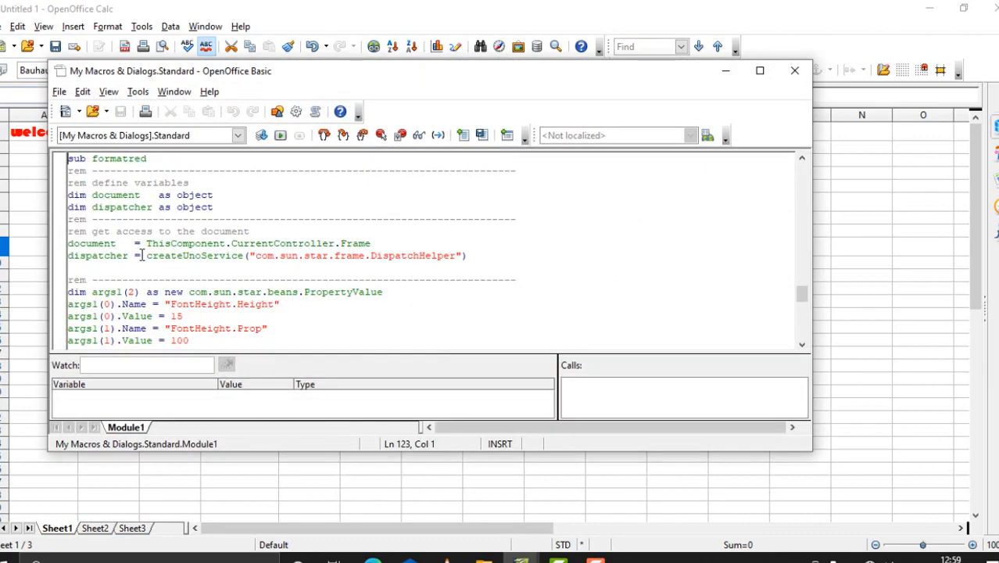
- Examine the recorded code of formatred and the other macros in Module1, and close the Basic editor
scroll(141, 255, down, 2)
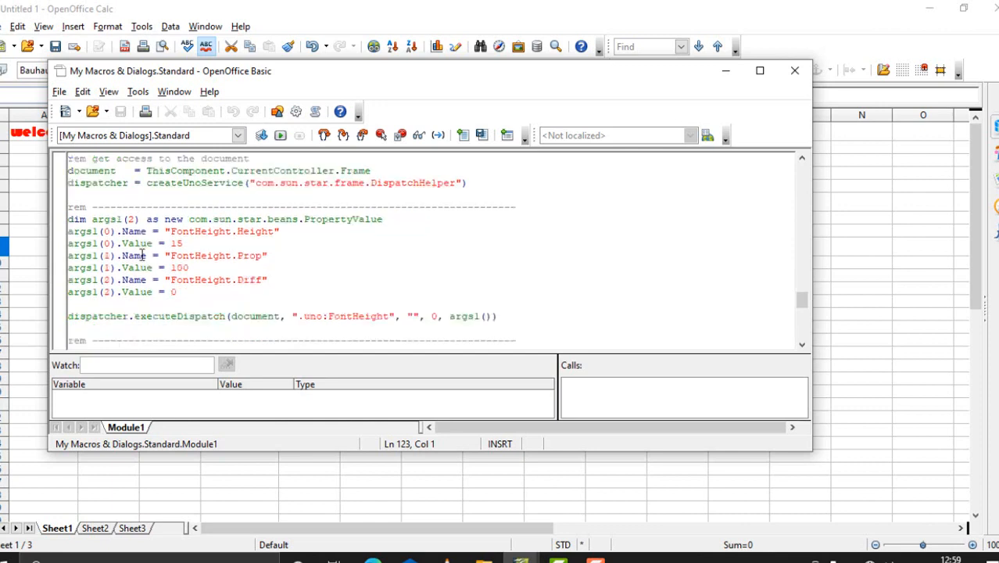
scroll(141, 255, up, 2)
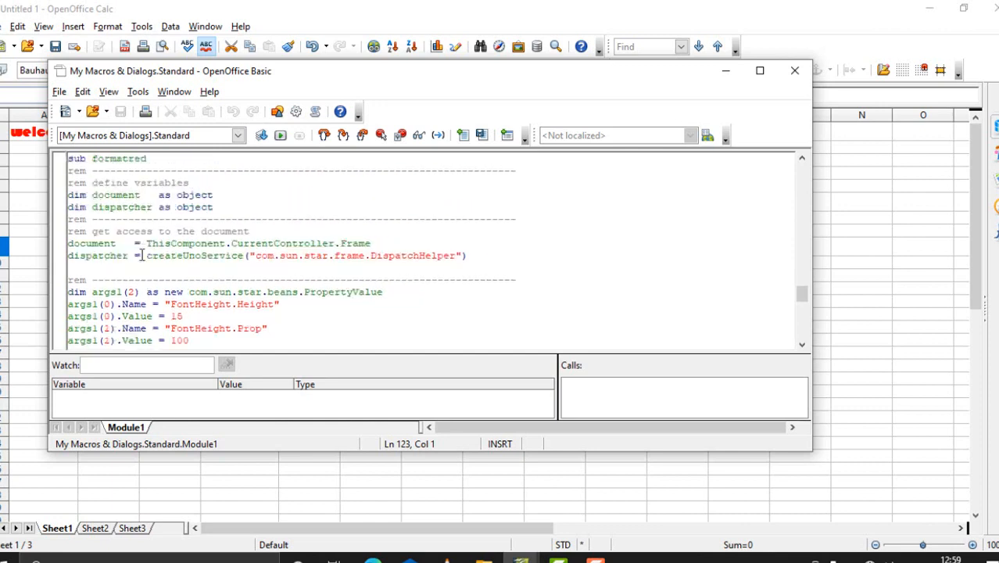
scroll(141, 205, down, 4)
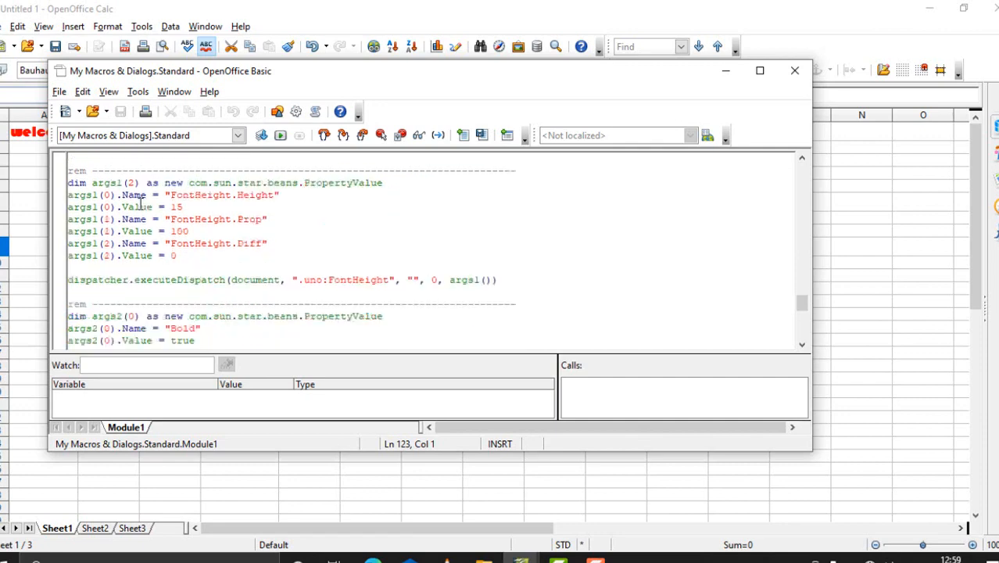
scroll(141, 205, down, 7)
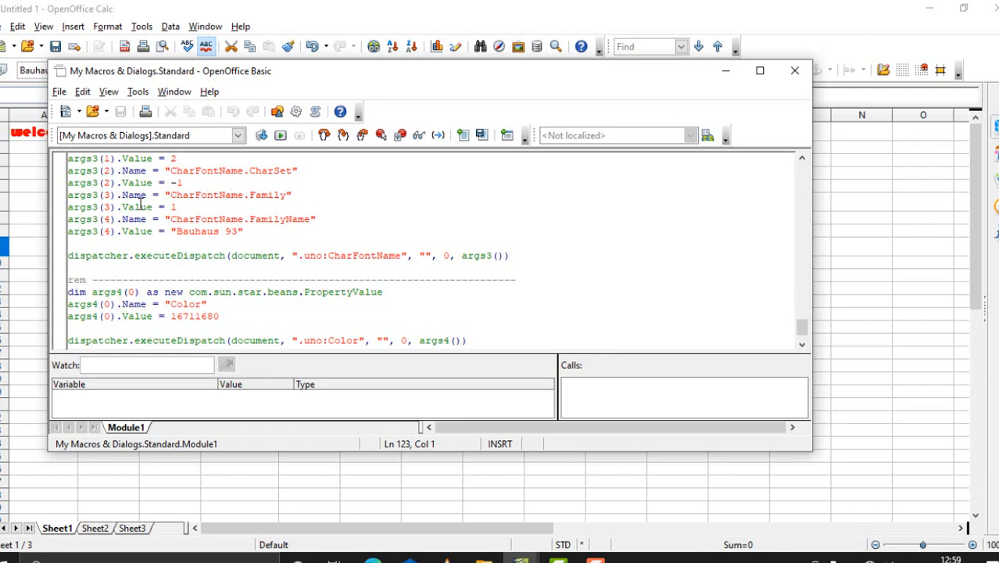
scroll(140, 205, down, 1)
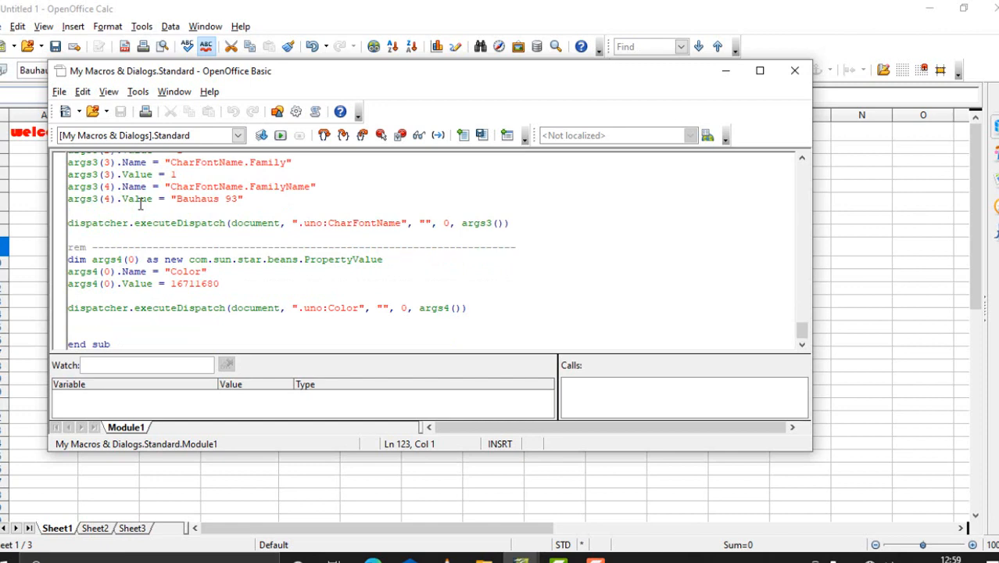
scroll(141, 205, up, 10)
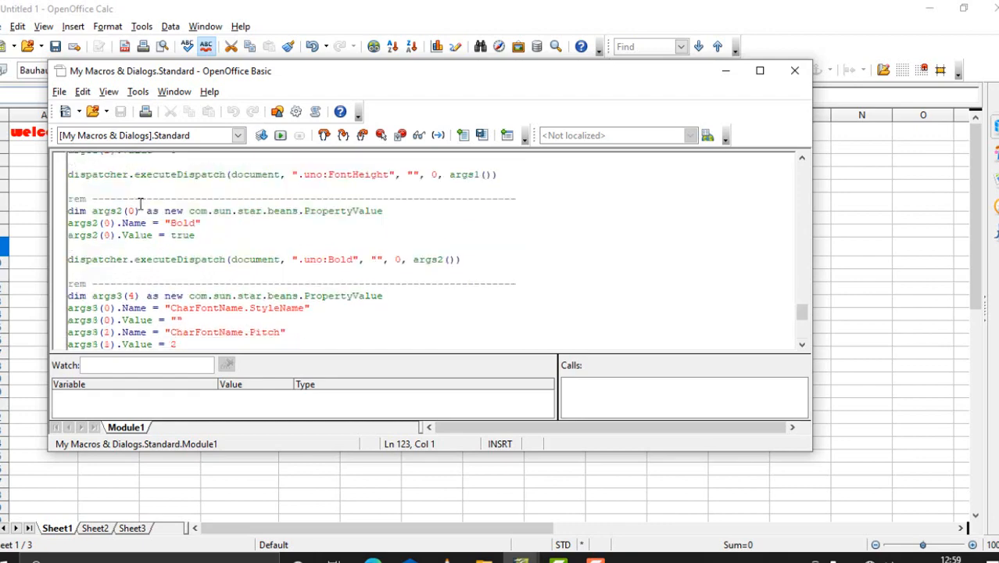
scroll(140, 205, up, 15)
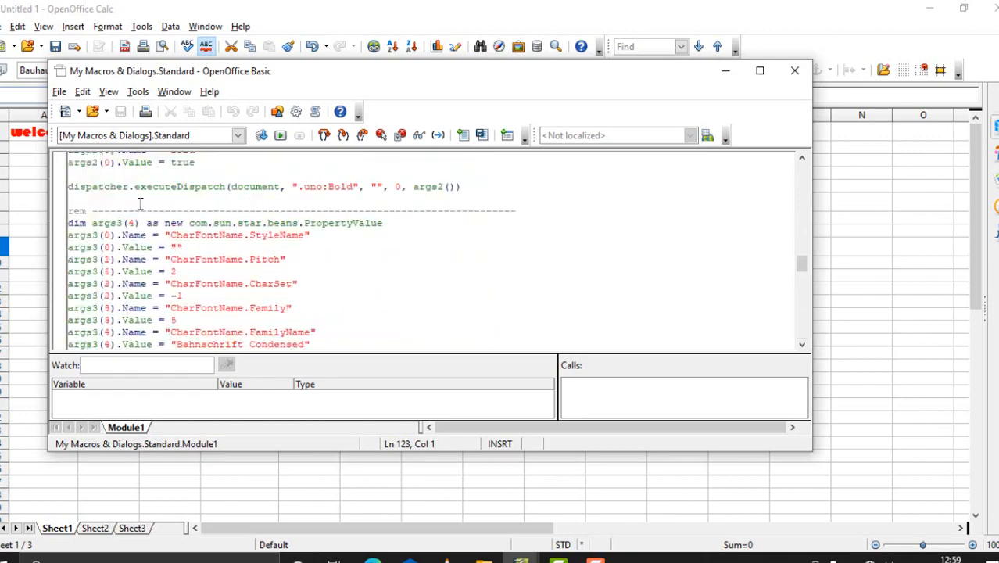
scroll(138, 205, up, 15)
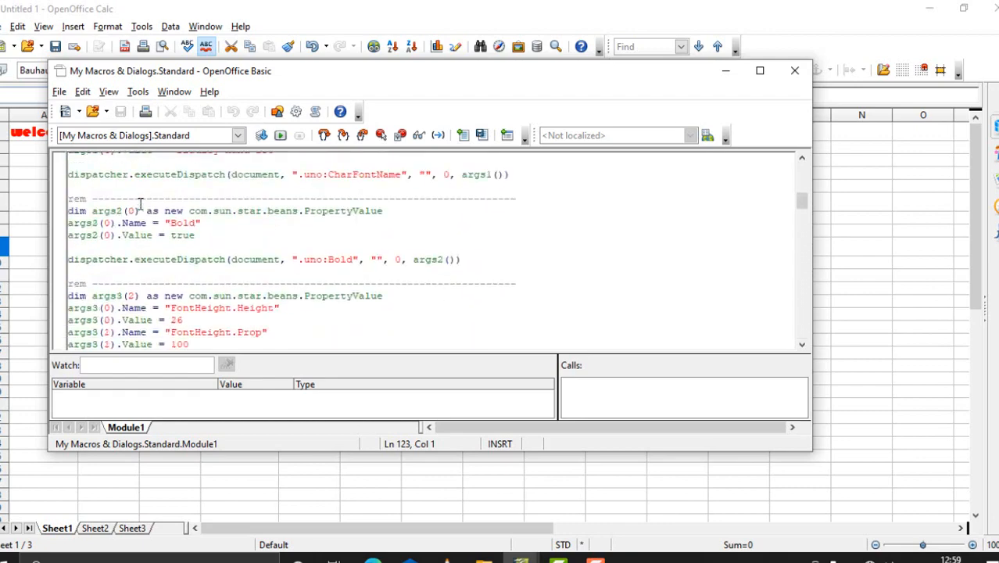
scroll(139, 205, up, 4)
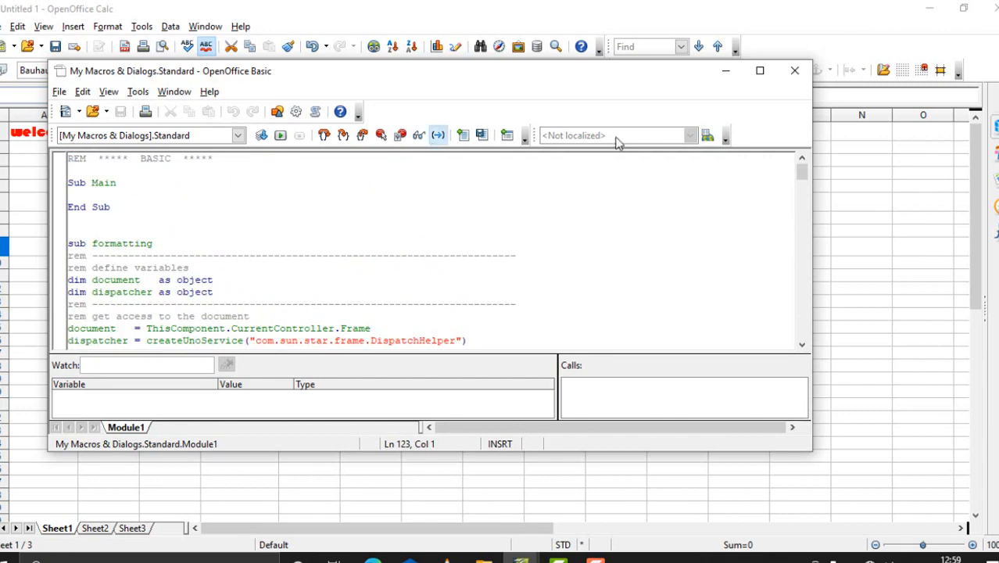
click(59, 92)
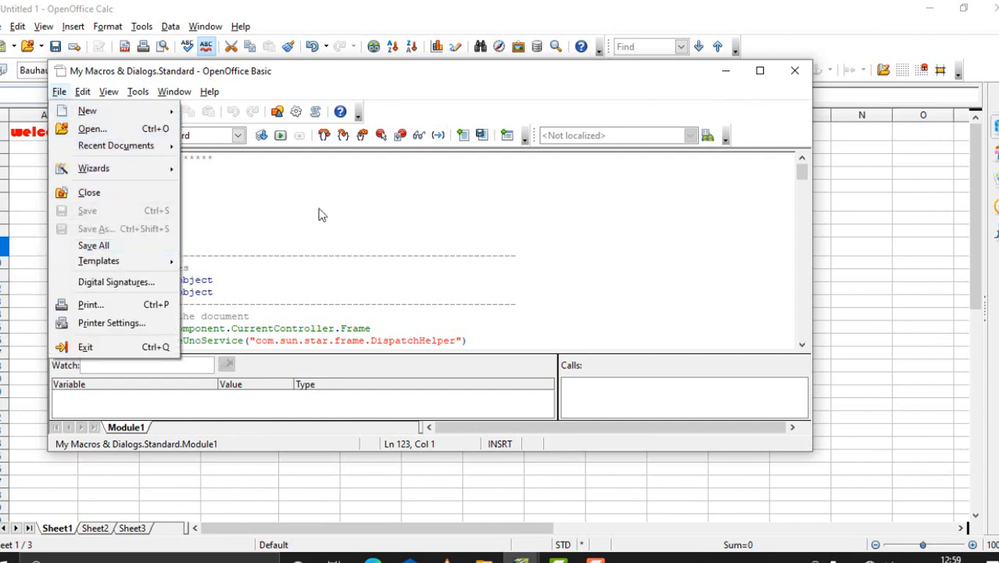
click(794, 72)
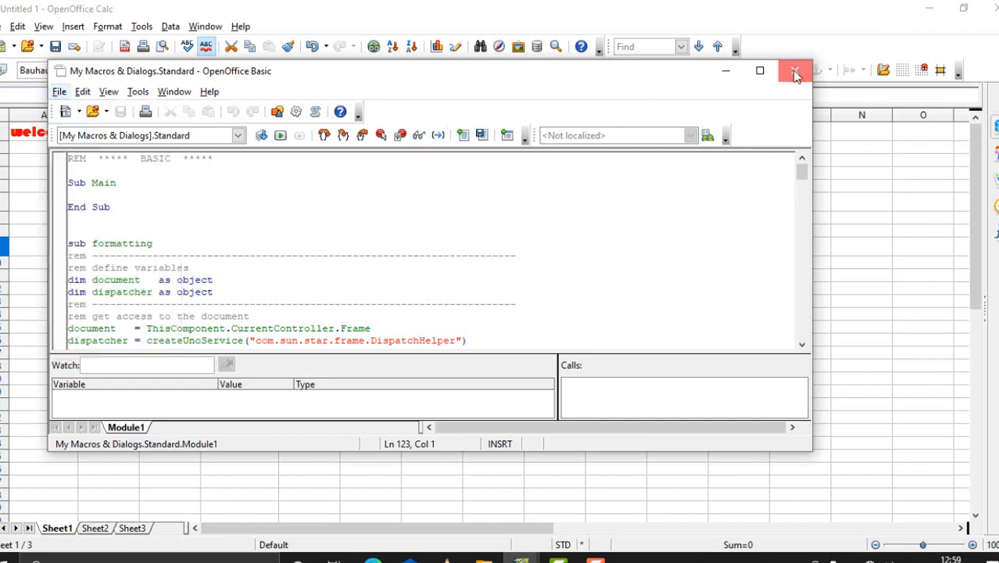
click(794, 71)
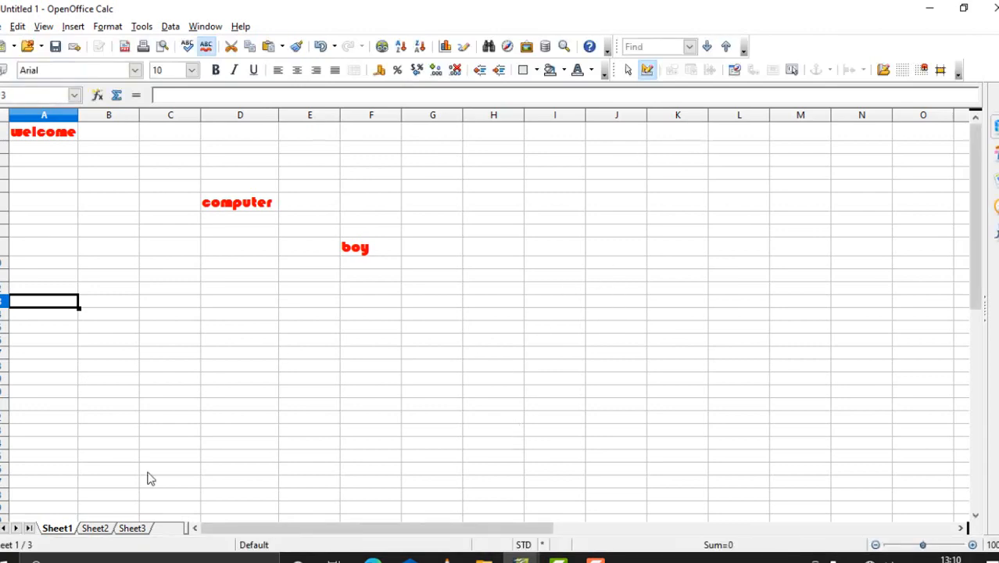
- Start recording a new macro on Sheet2, which holds the roll number and marks table
click(95, 529)
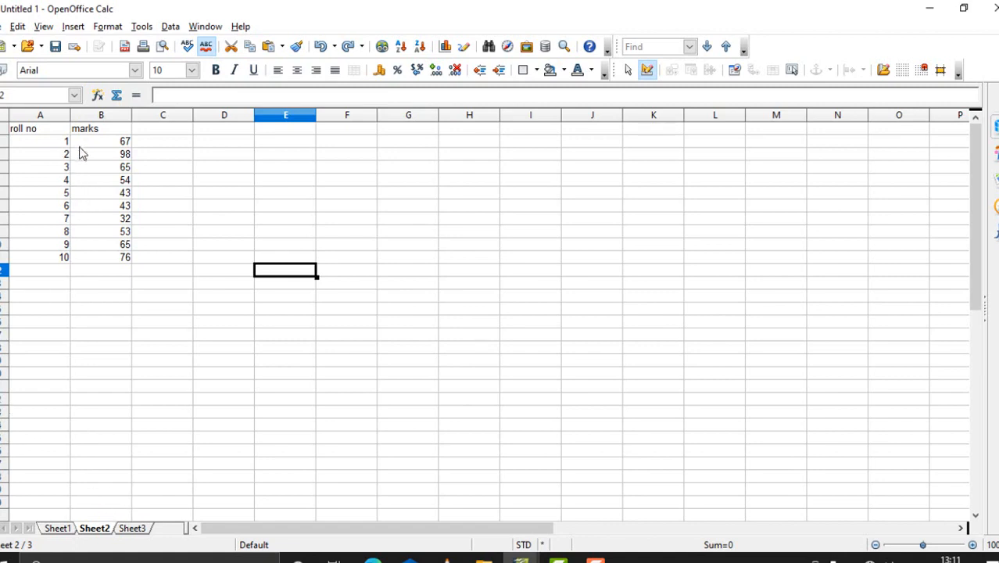
click(142, 26)
mouse_move(179, 261)
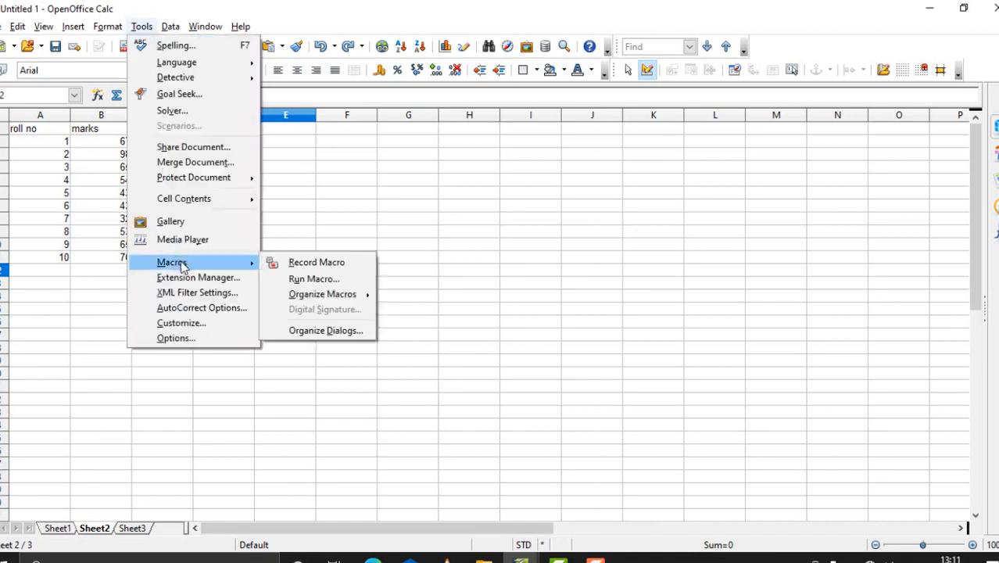
click(317, 262)
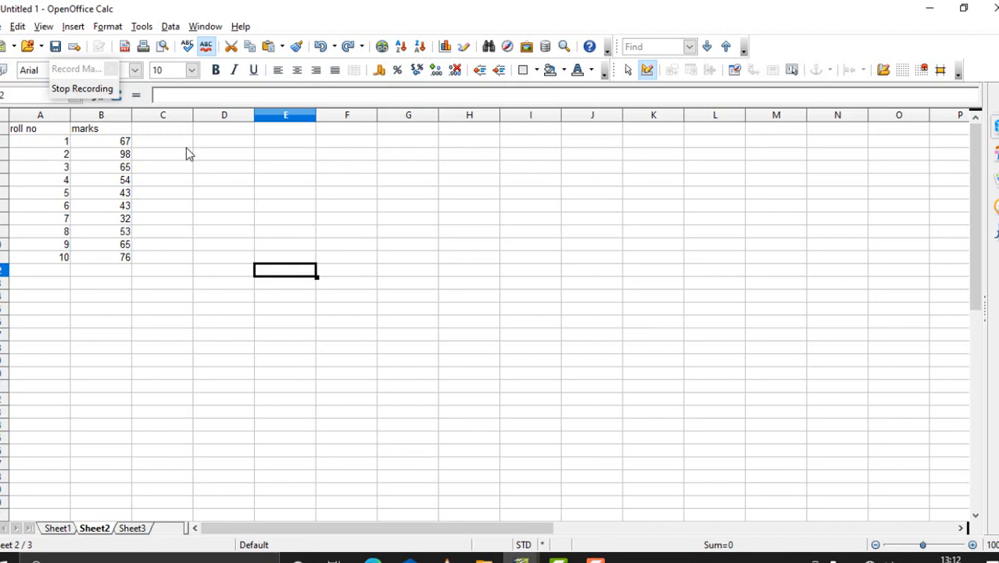
- Sort the range A1:B11 by marks in ascending order
drag(39, 134, 98, 264)
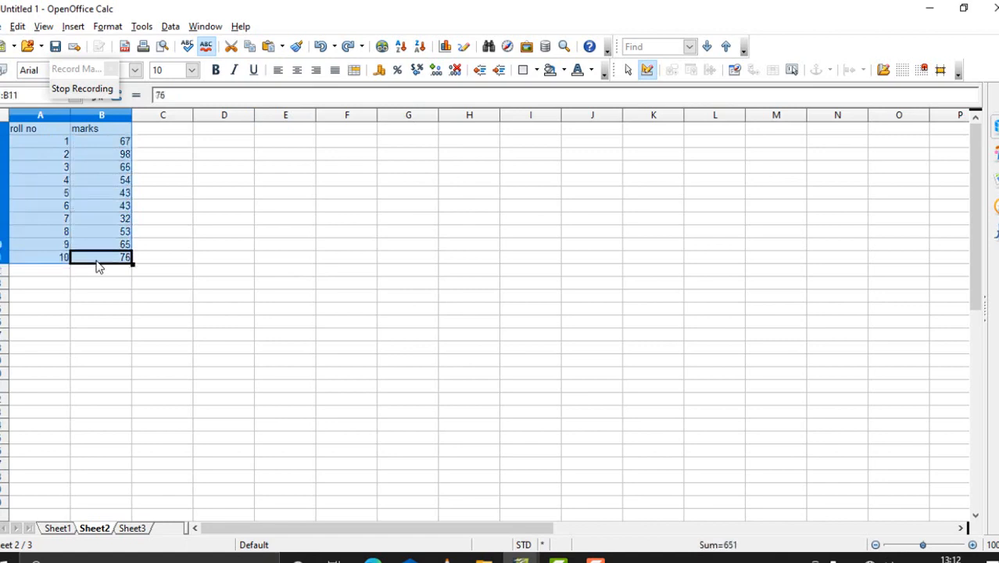
click(169, 29)
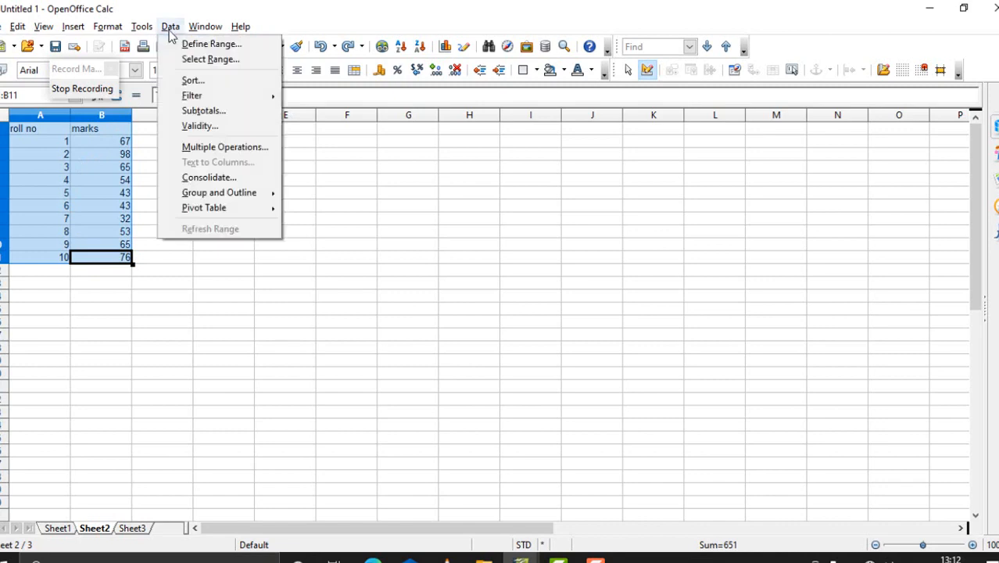
click(186, 81)
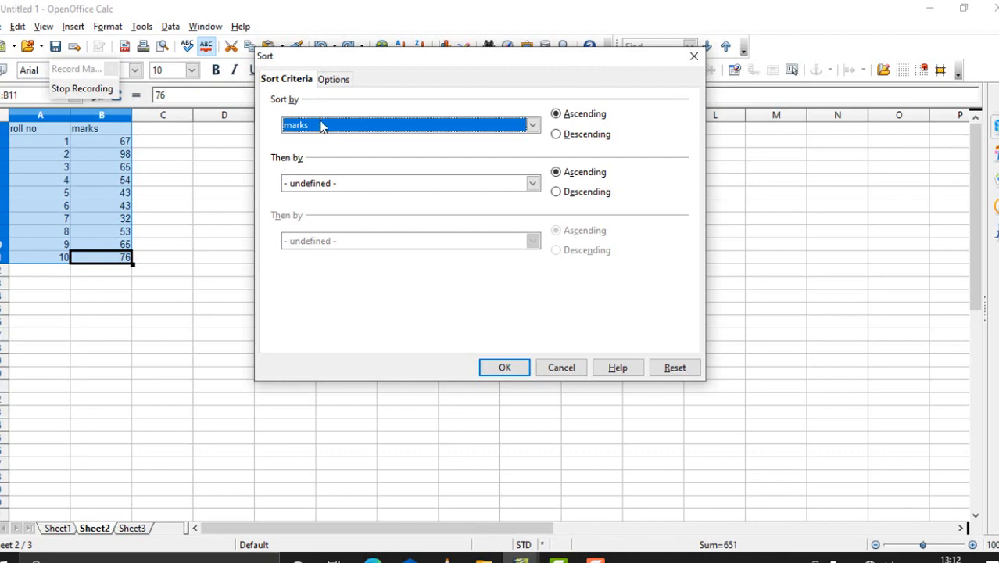
click(531, 126)
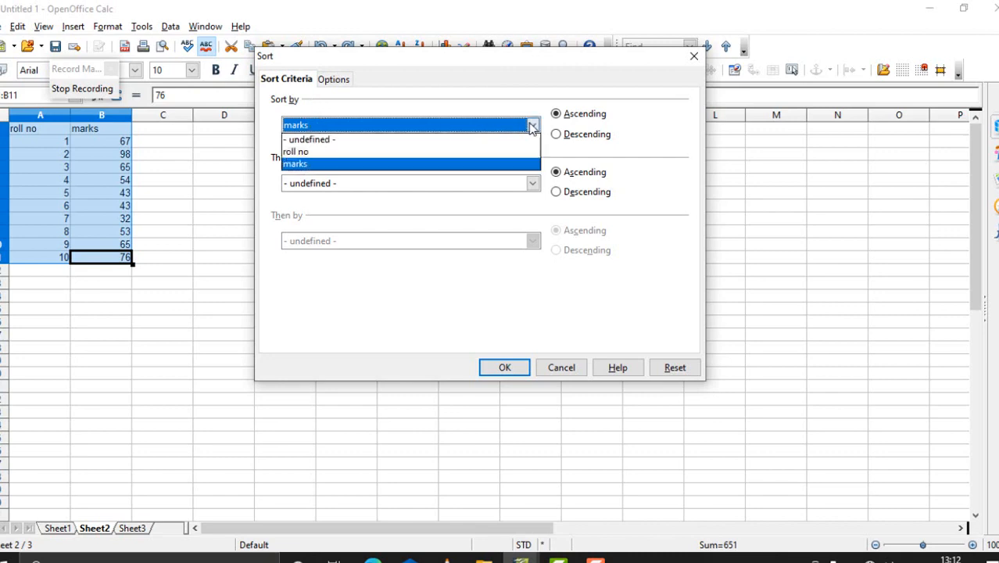
click(295, 164)
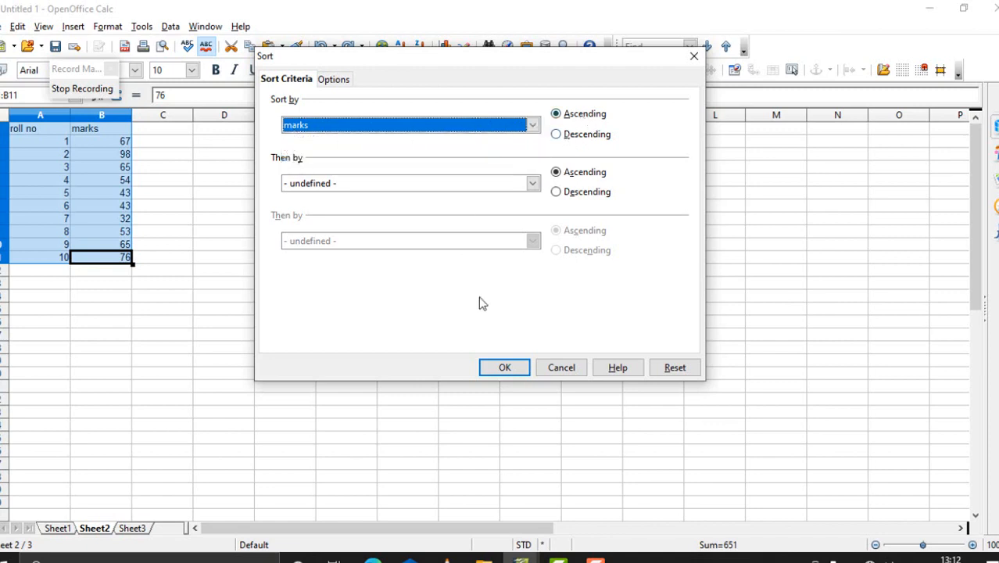
click(504, 368)
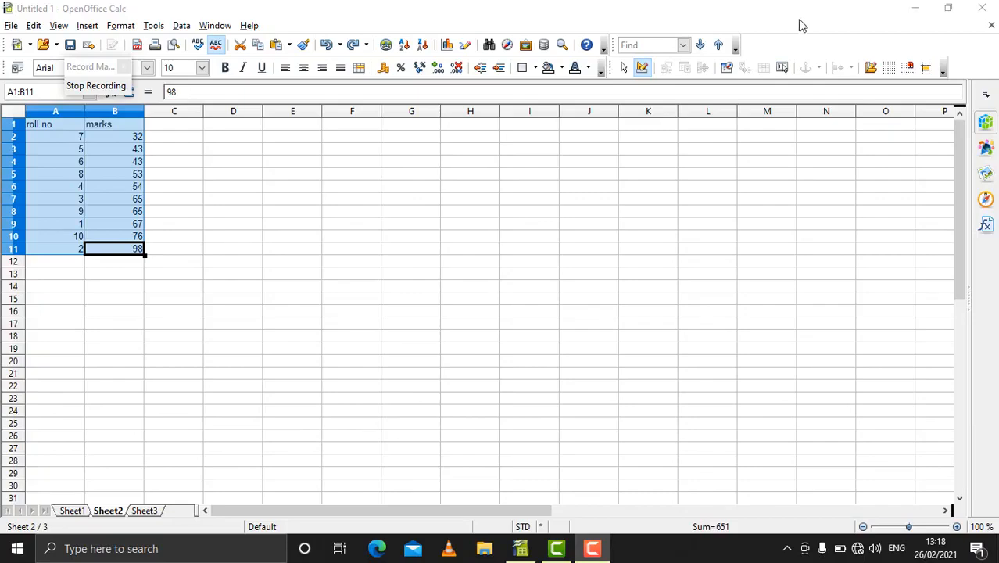
- Stop the recording and save the macro as sorting in Module1 of My Macros
click(89, 93)
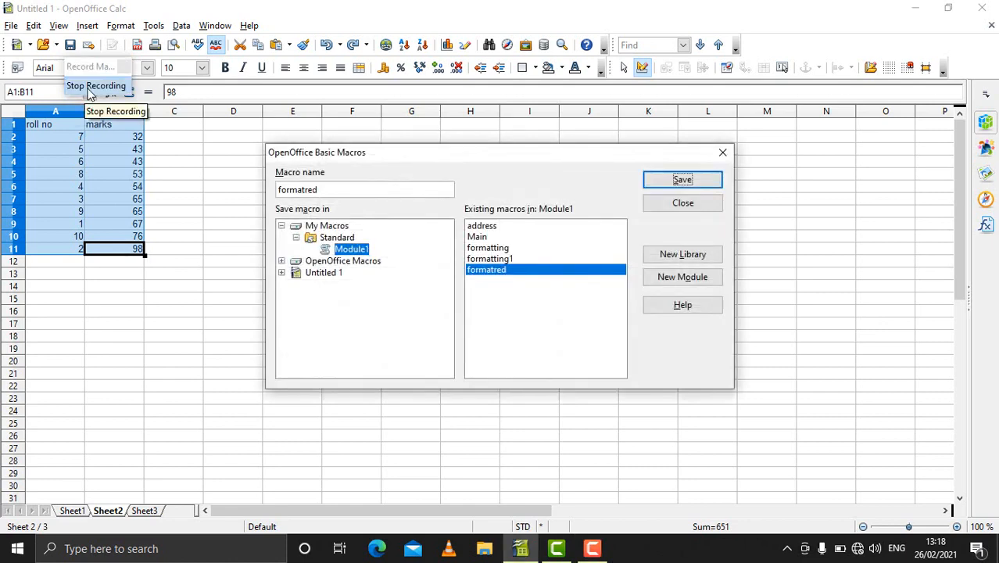
click(332, 189)
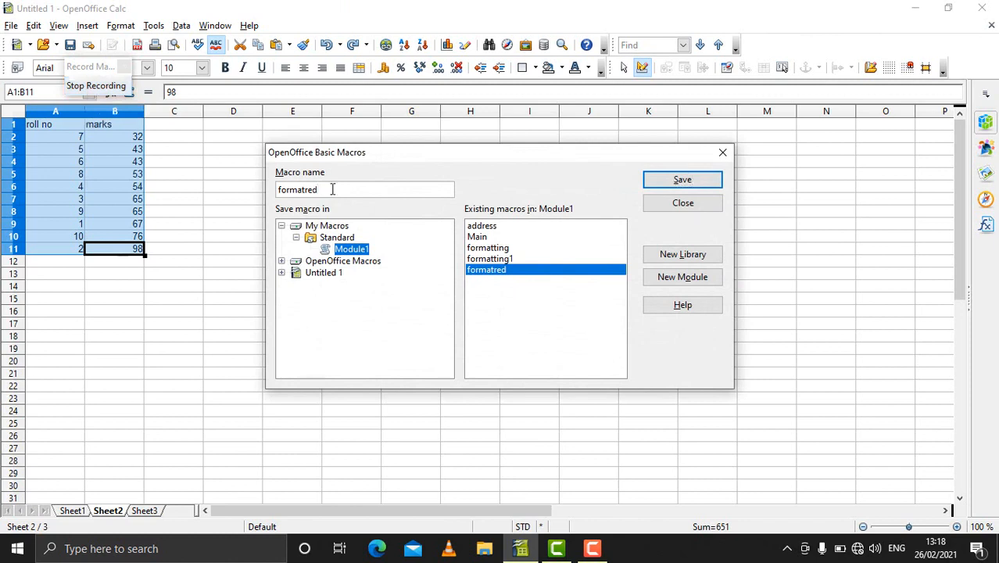
key(BackSpace)
key(BackSpace)
key(BackSpace)
key(BackSpace)
key(BackSpace)
key(BackSpace)
key(BackSpace)
key(BackSpace)
key(BackSpace)
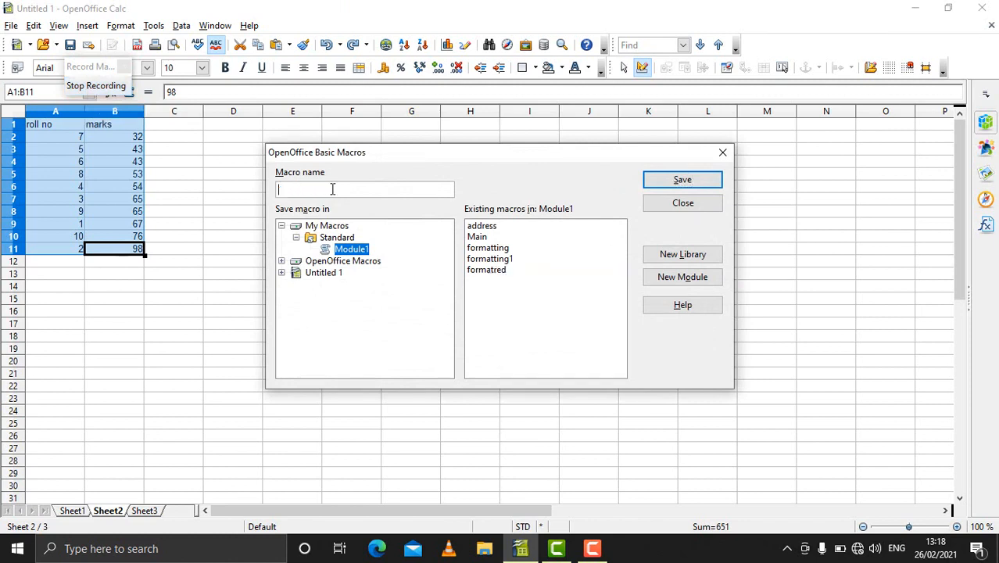
text(sorting)
click(676, 183)
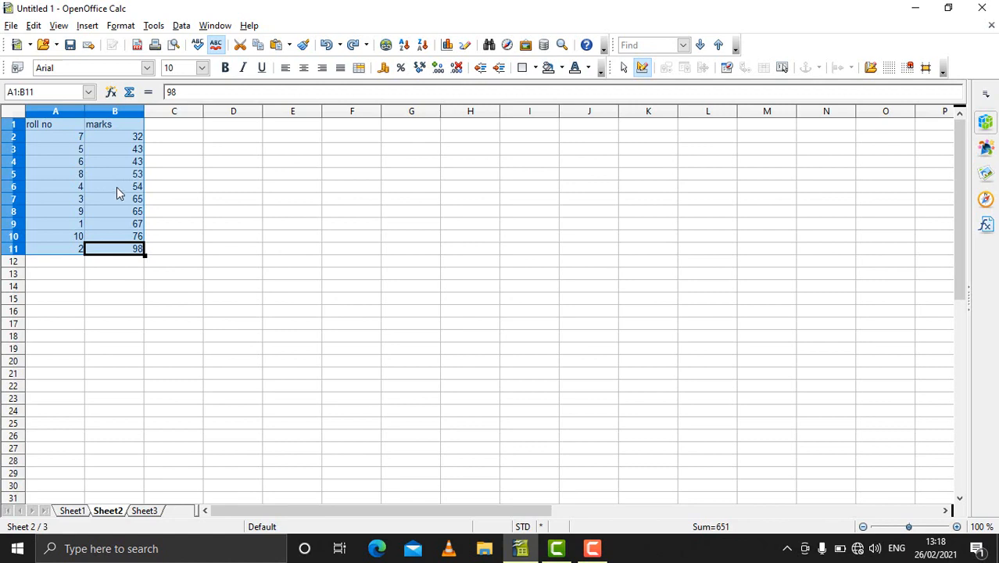
- Run the sorting macro from Module1 in My Macros on the range A1:B11 of Sheet3
click(145, 511)
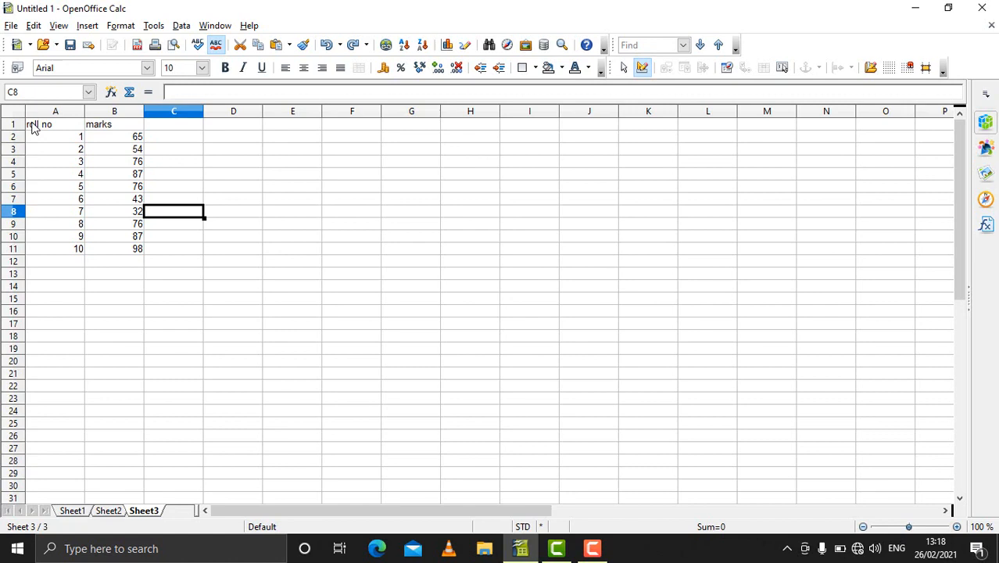
drag(33, 127, 125, 258)
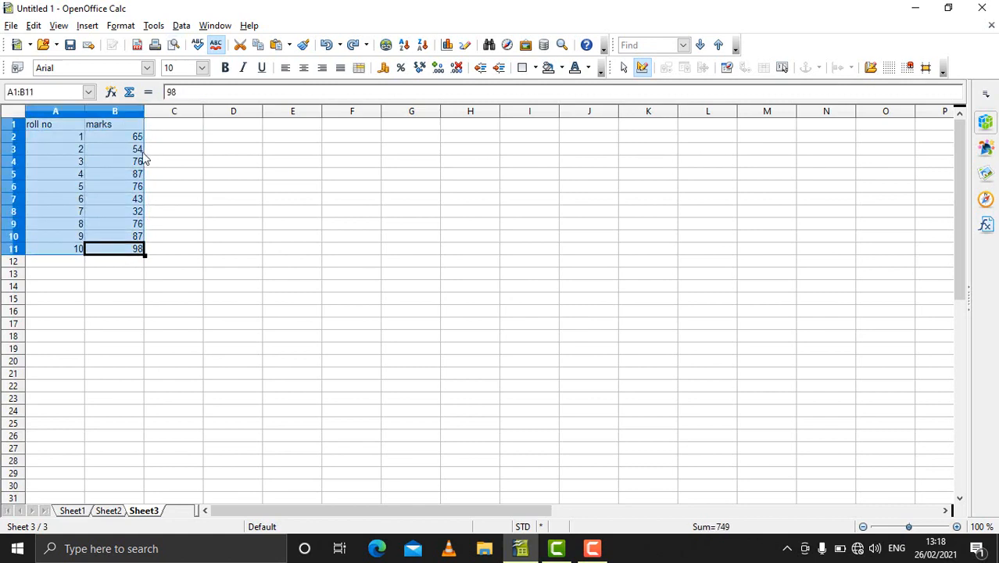
click(159, 27)
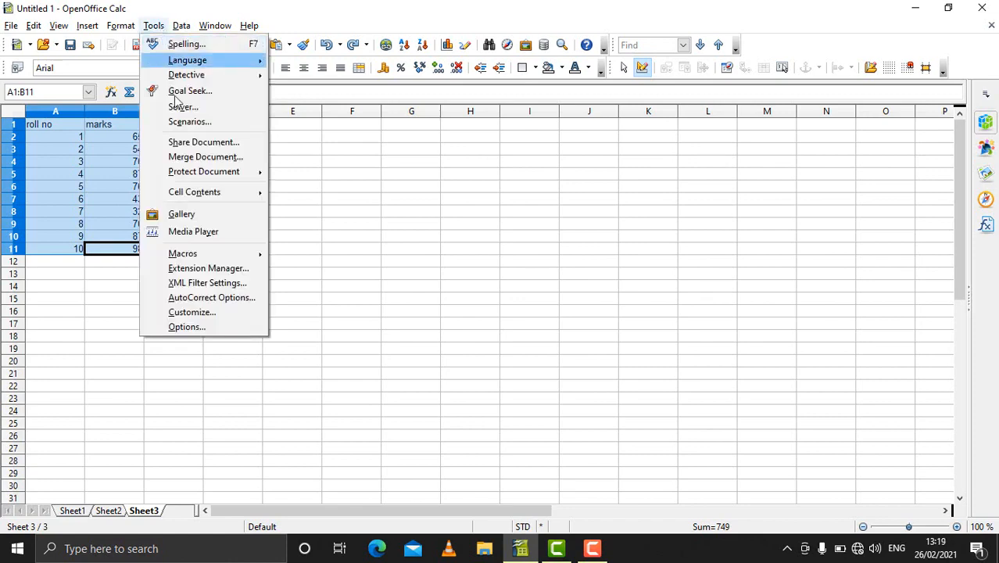
mouse_move(192, 257)
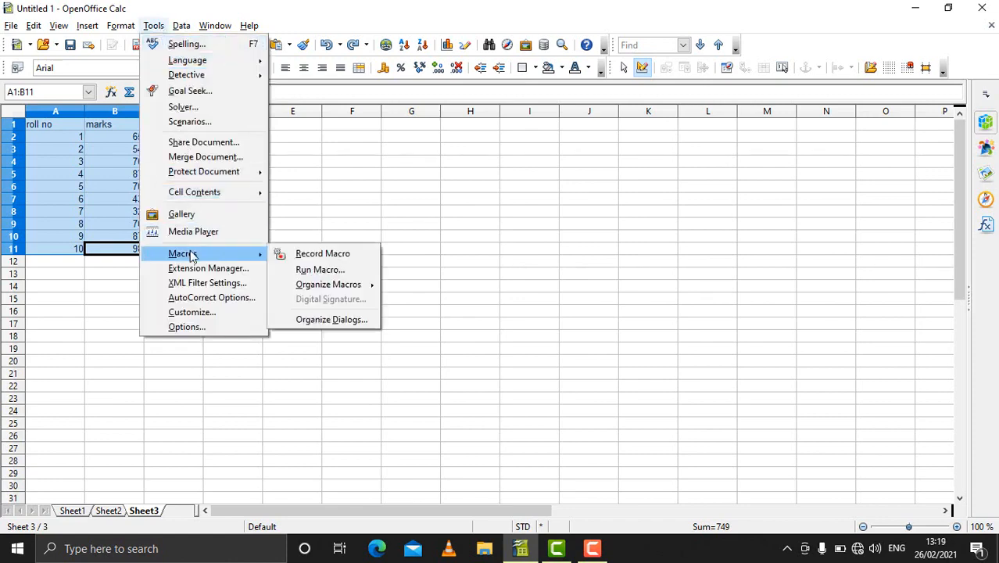
click(324, 271)
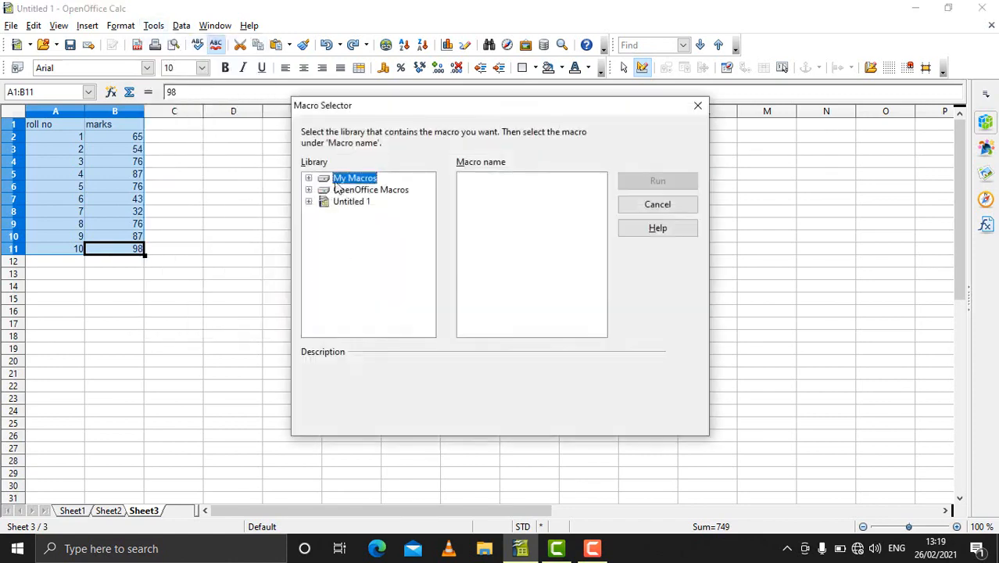
click(308, 179)
click(335, 192)
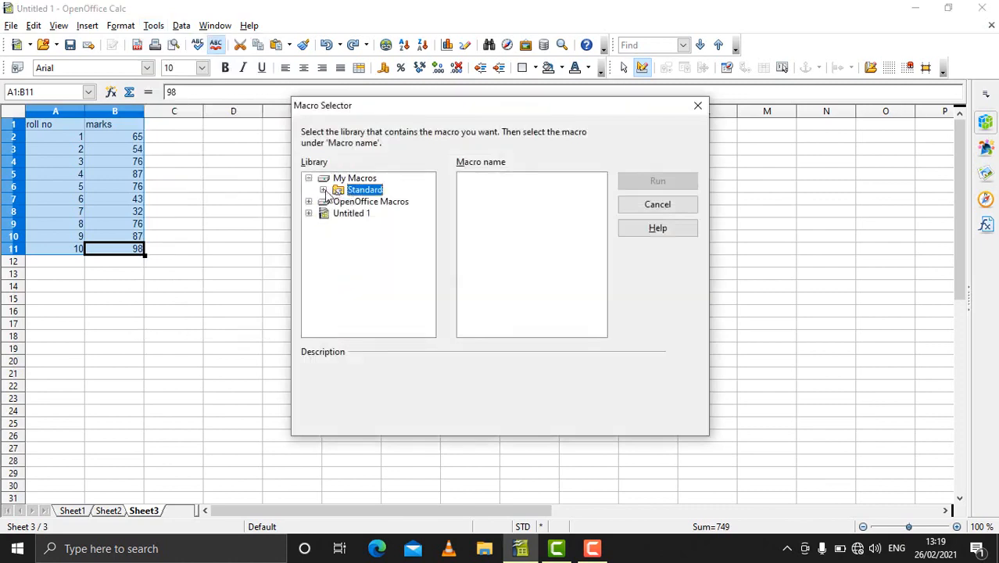
click(324, 190)
click(362, 204)
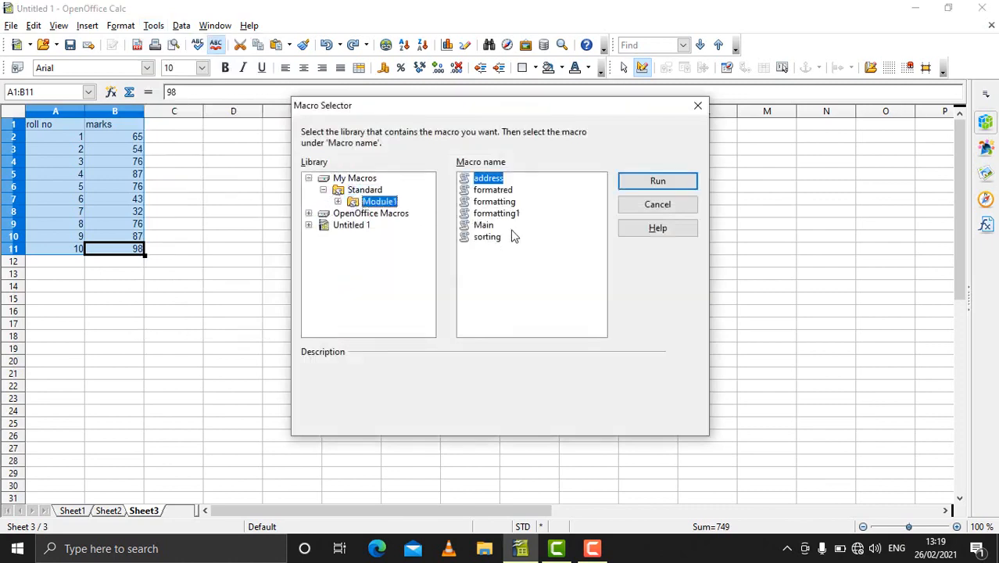
click(489, 237)
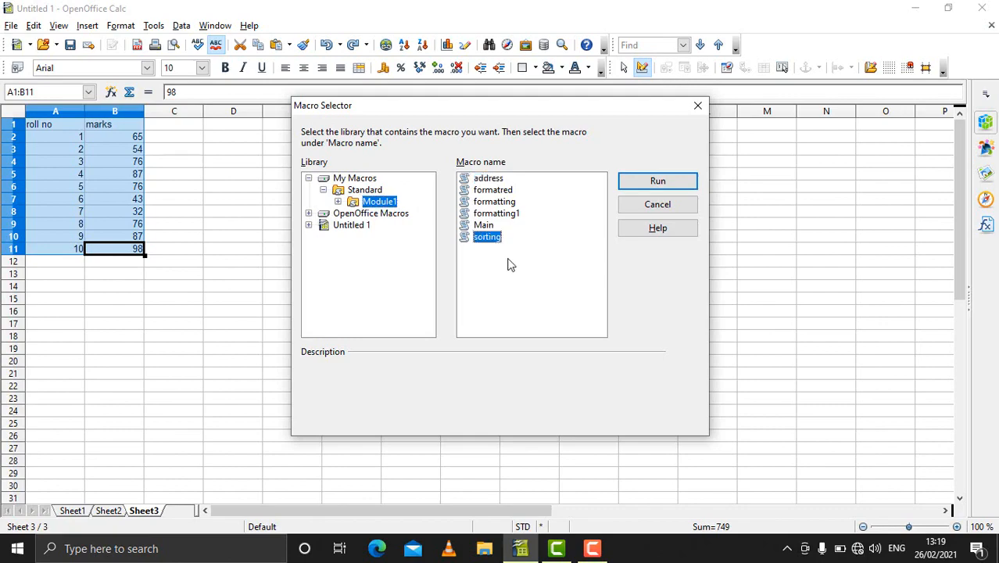
click(659, 184)
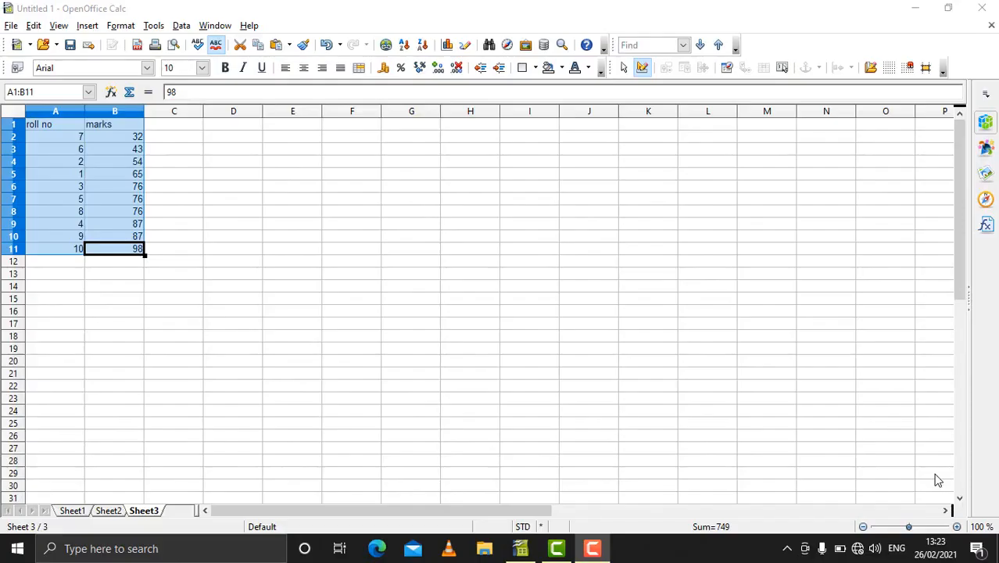